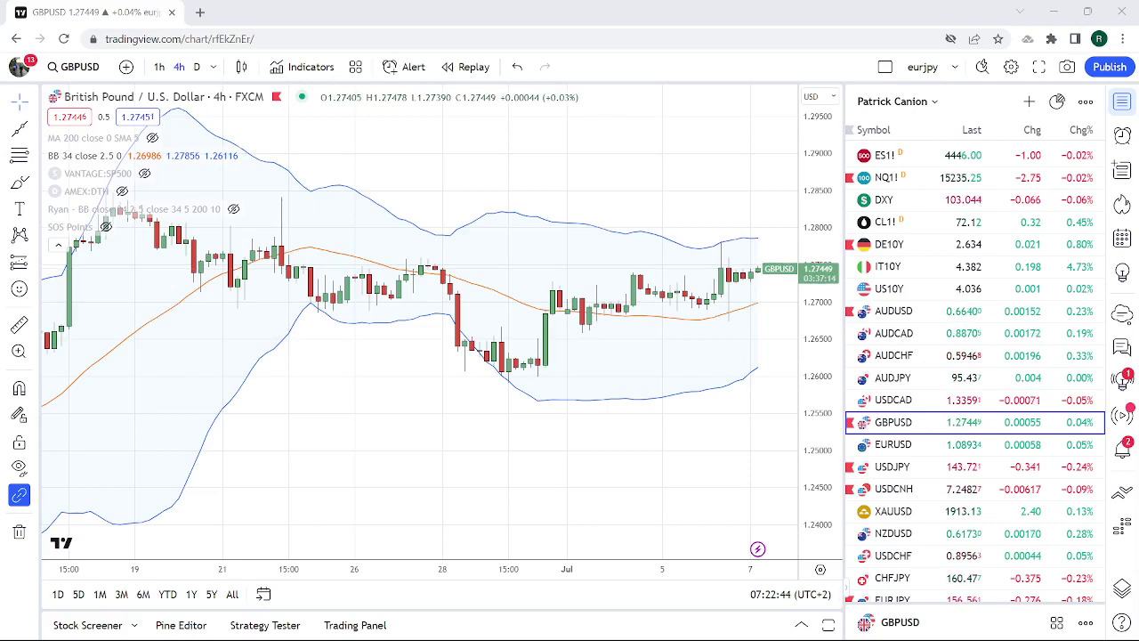
Open USDZAR from the watchlist and review it on 1-hour candles
scroll(903, 373, "down", 1)
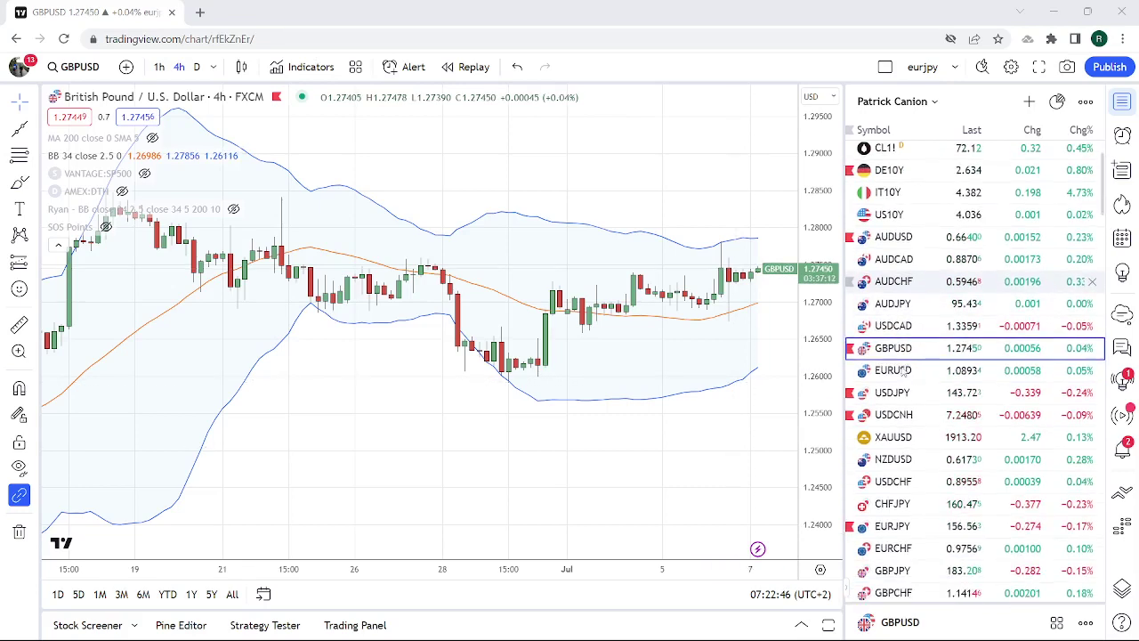
scroll(903, 374, "up", 1)
scroll(903, 374, "down", 2)
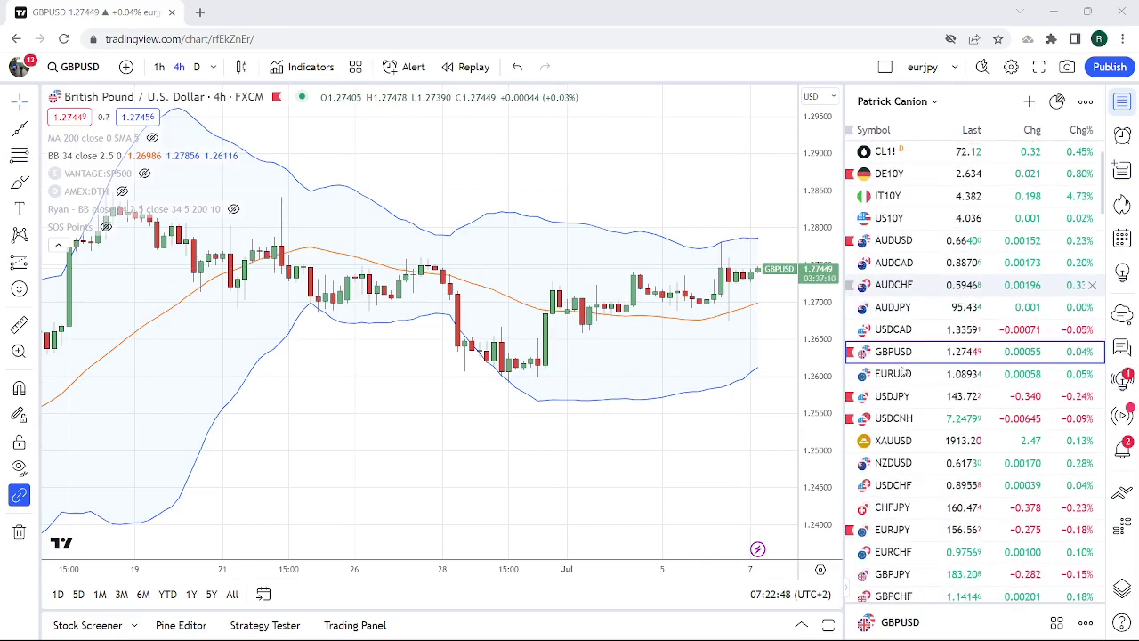
scroll(902, 371, "down", 1)
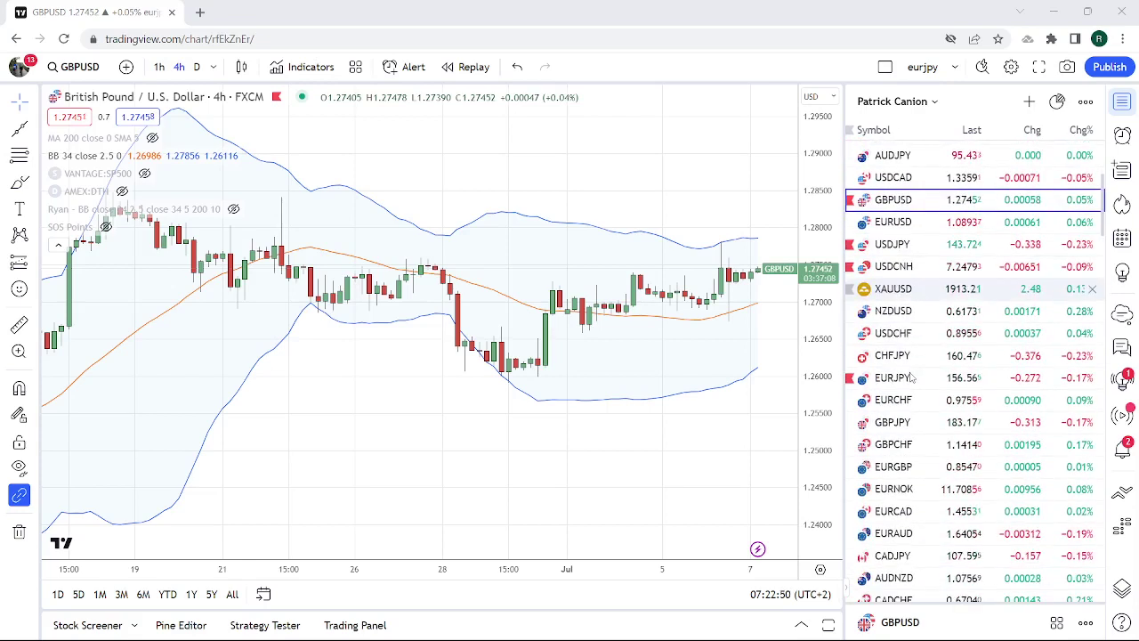
scroll(907, 375, "down", 1)
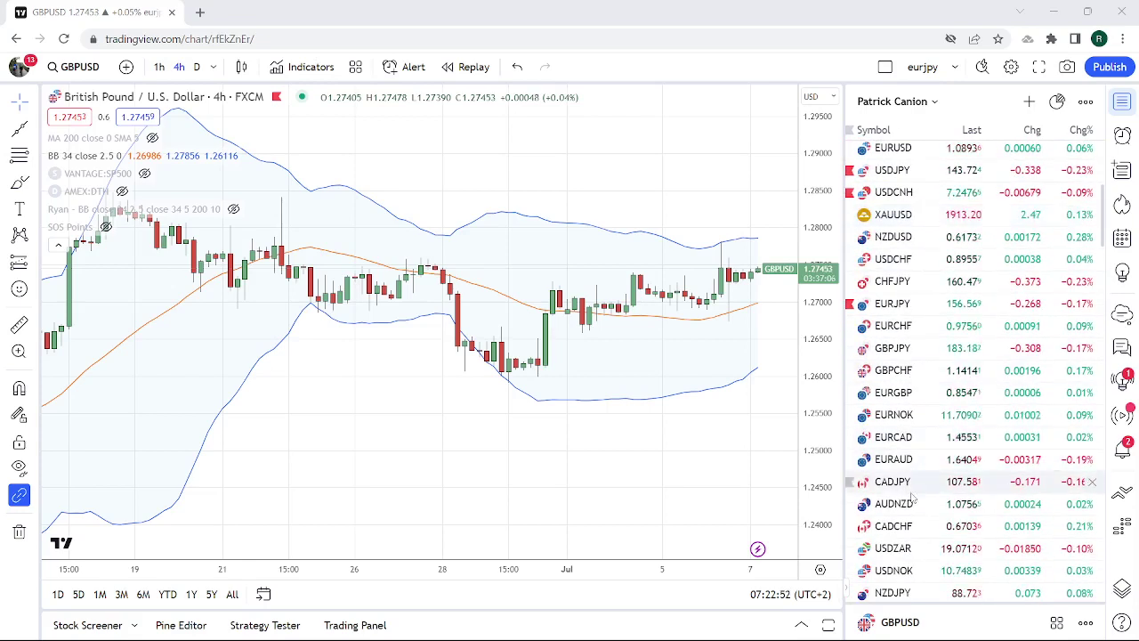
left_click(918, 549)
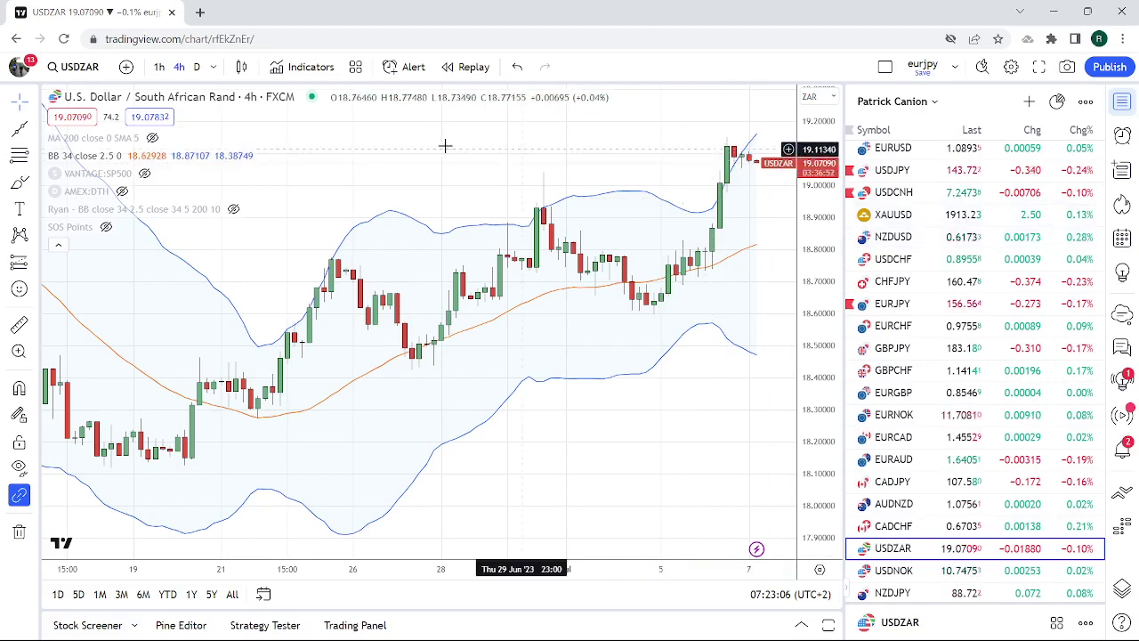
left_click(159, 68)
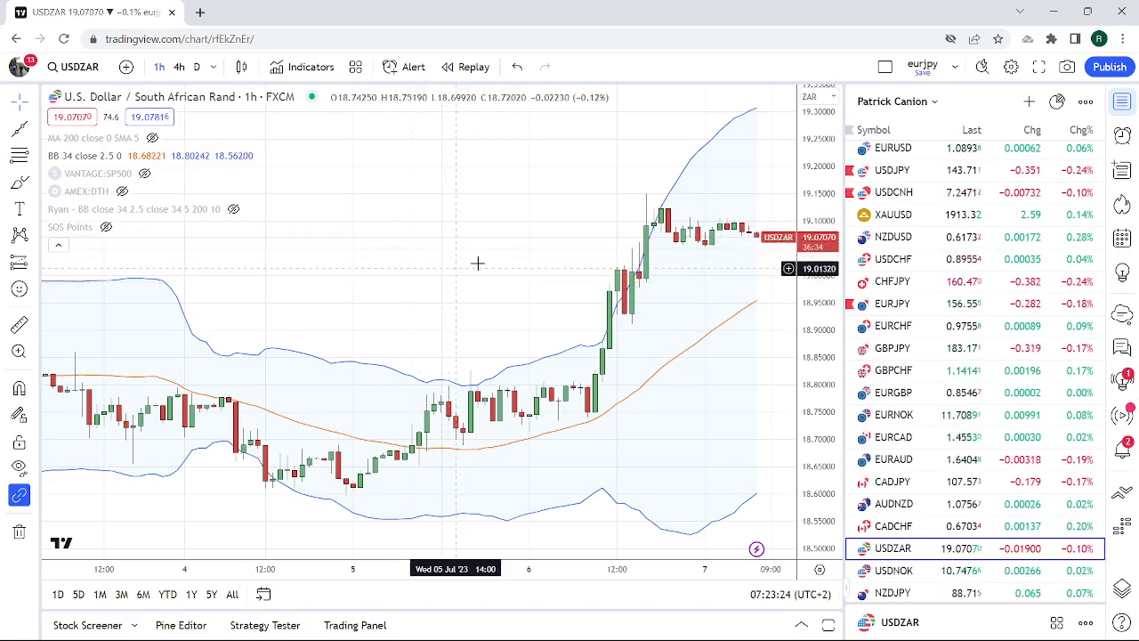
scroll(489, 258, "down", 1)
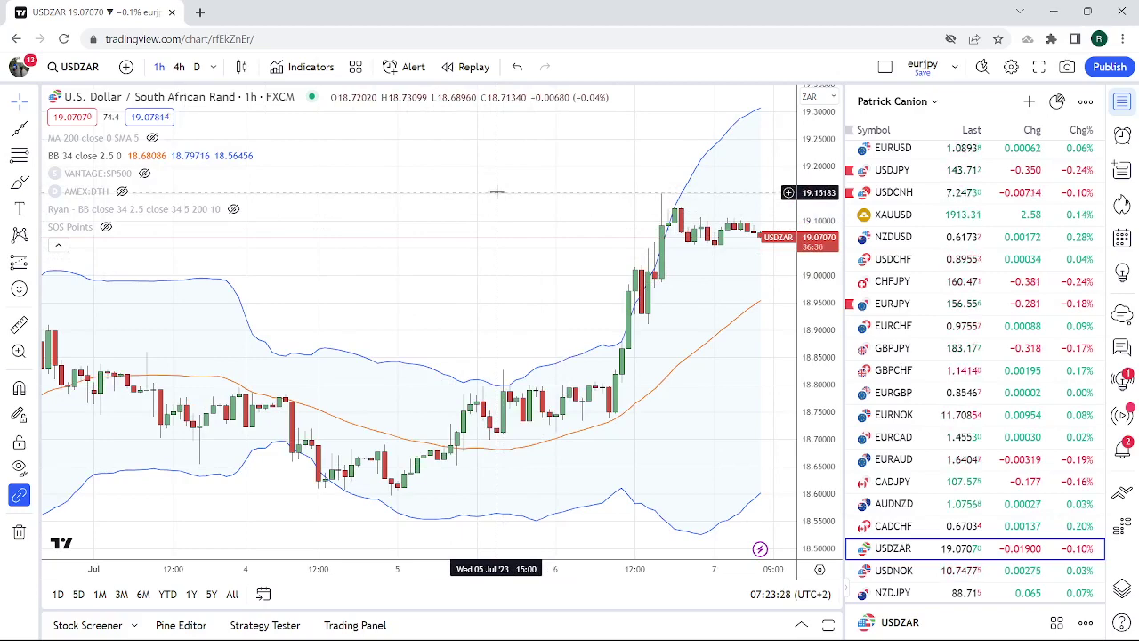
scroll(494, 205, "down", 2)
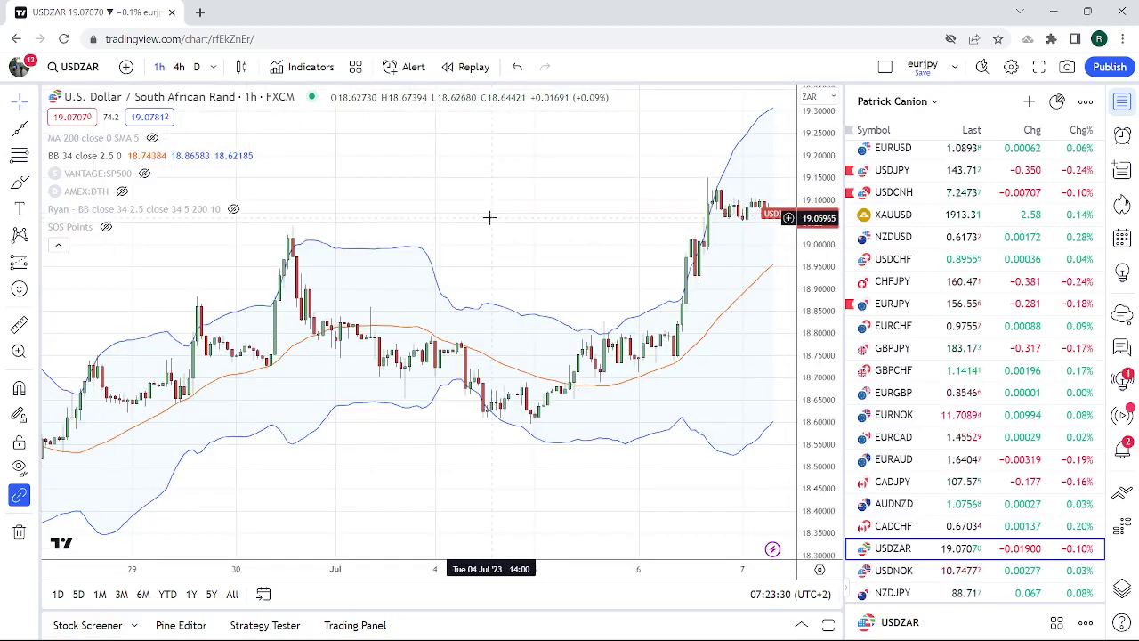
Switch USDZAR to the daily timeframe with its 34-period Bollinger Bands
left_click(196, 67)
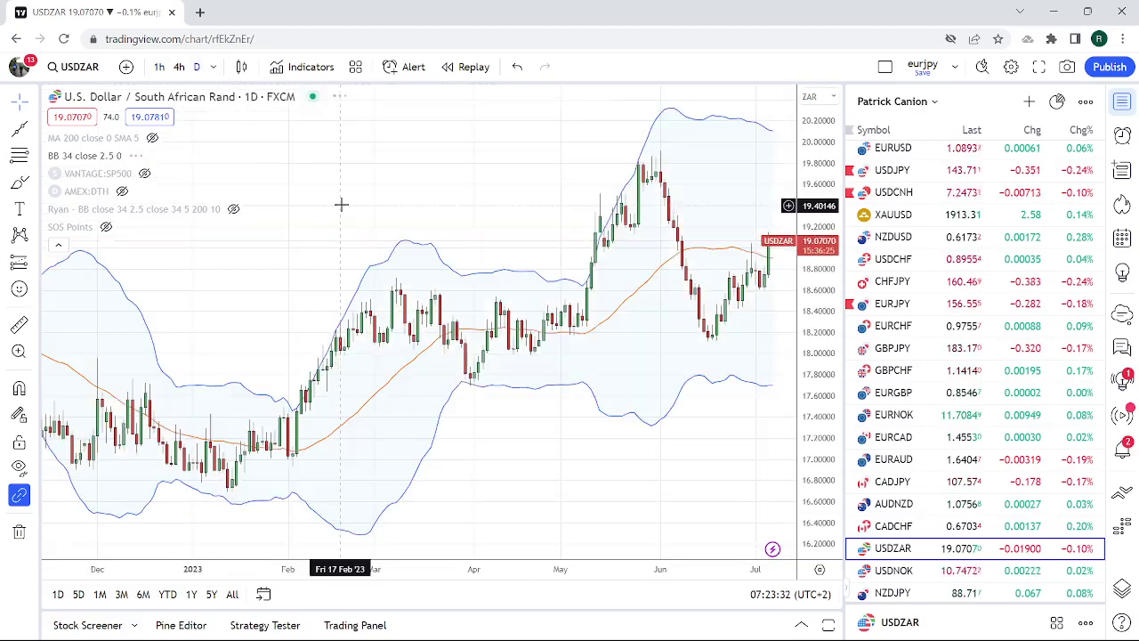
scroll(341, 203, "up", 2)
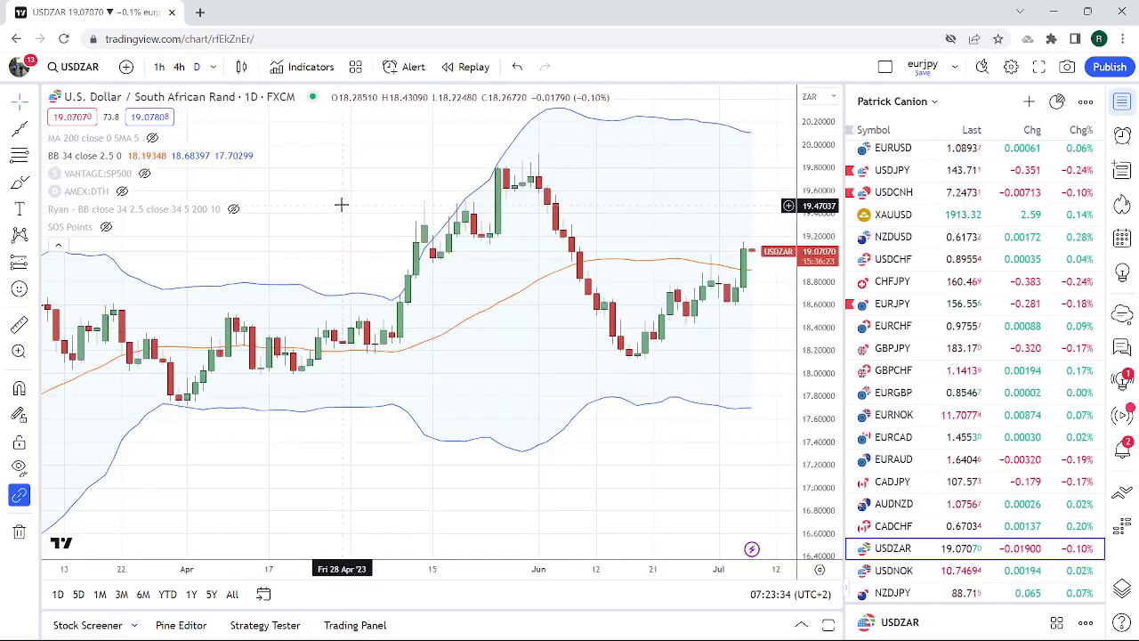
scroll(415, 203, "down", 1)
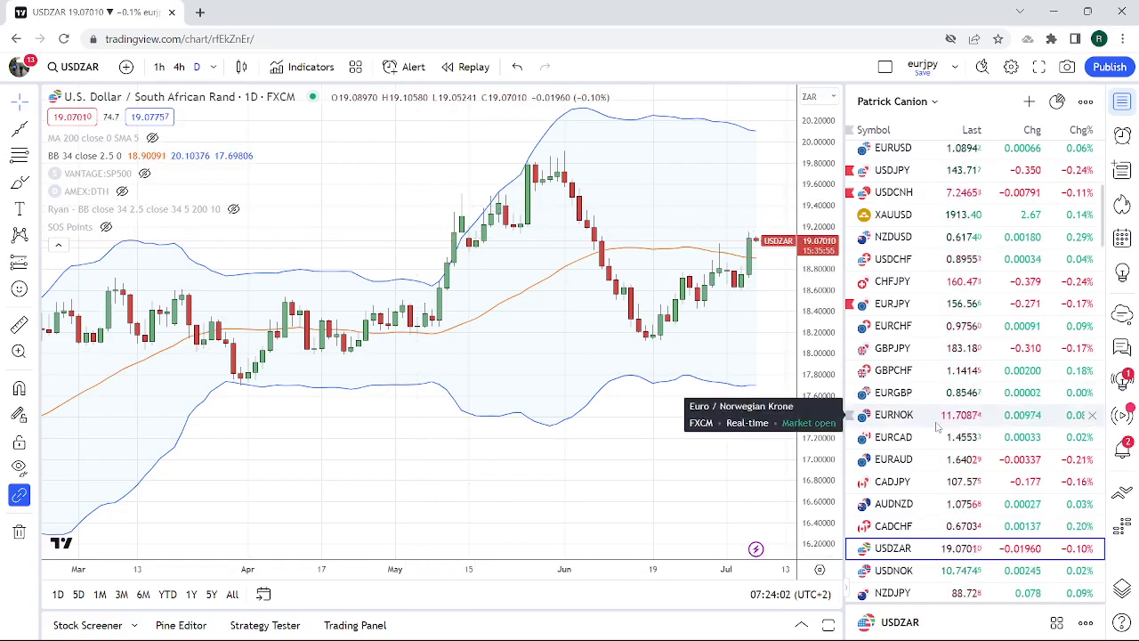
scroll(938, 427, "up", 2)
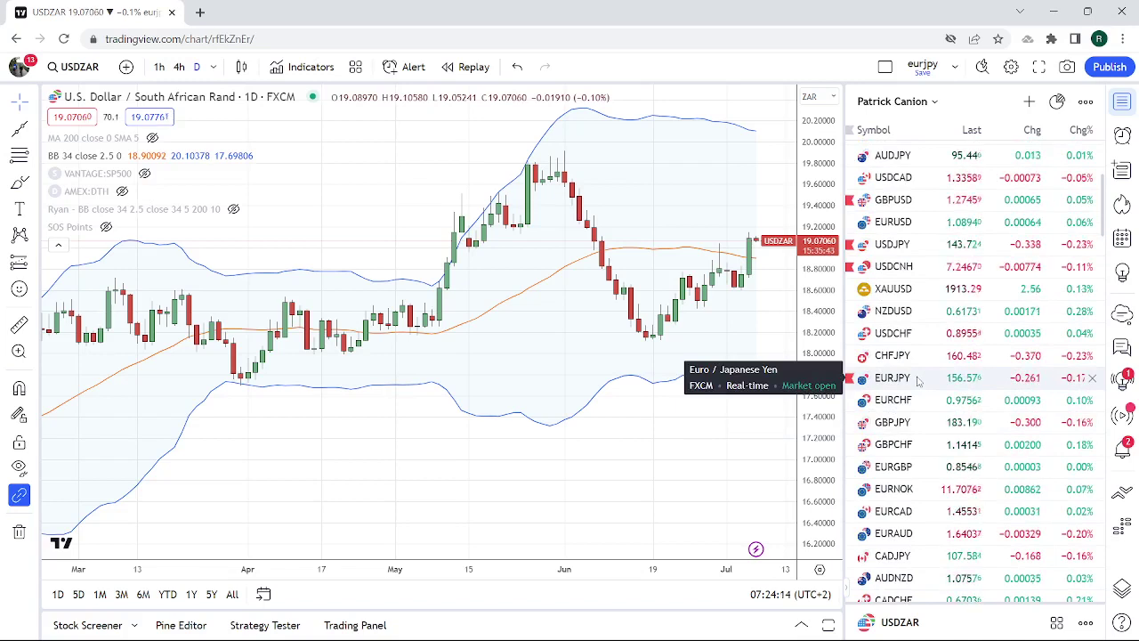
Zoom into the CHFJPY daily chart, then bring up EURJPY daily
left_click(907, 356)
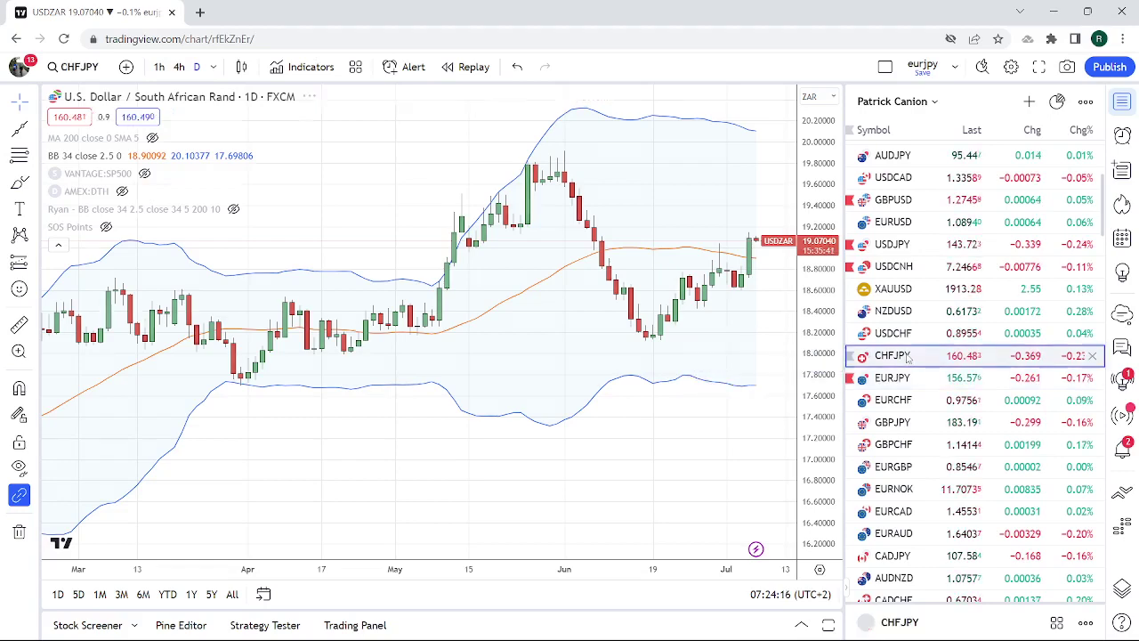
scroll(508, 325, "up", 2)
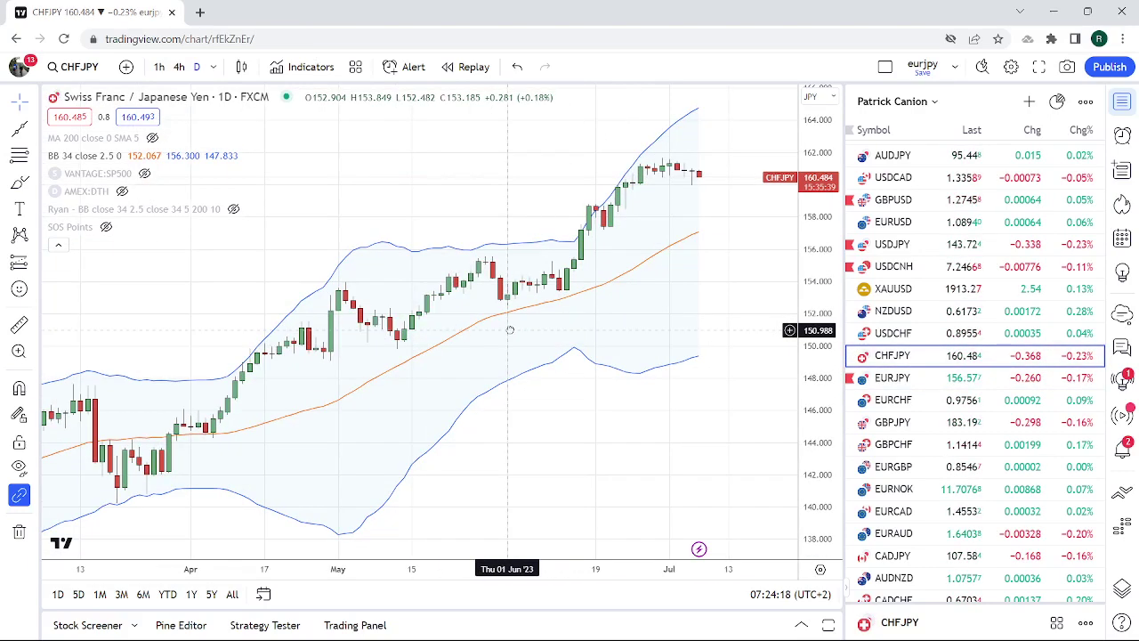
scroll(491, 280, "up", 2)
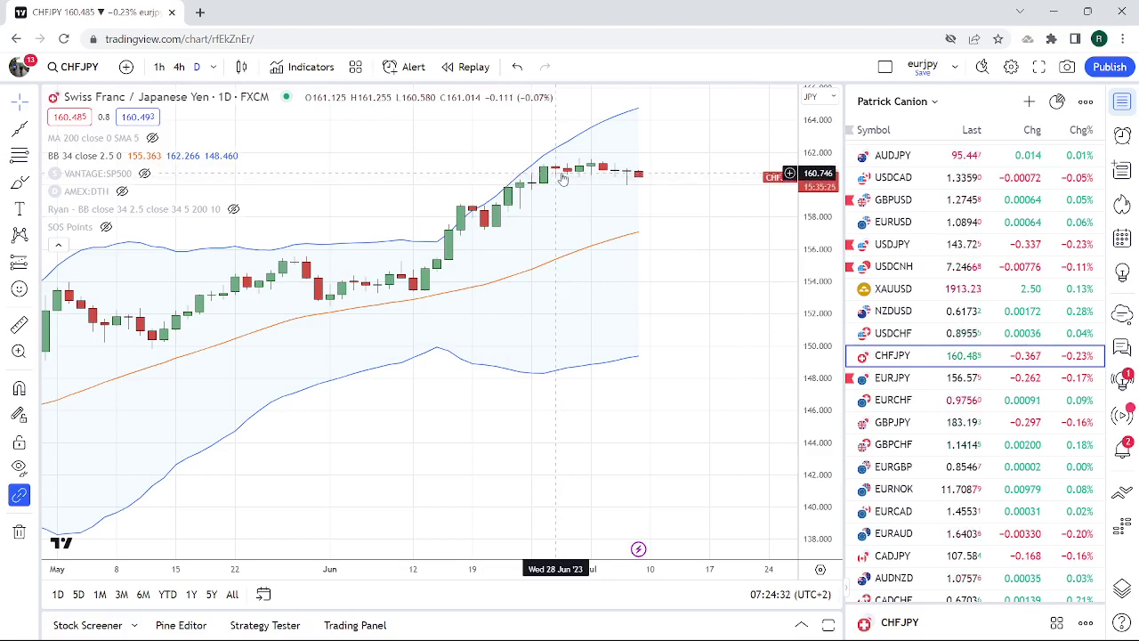
left_click(961, 383)
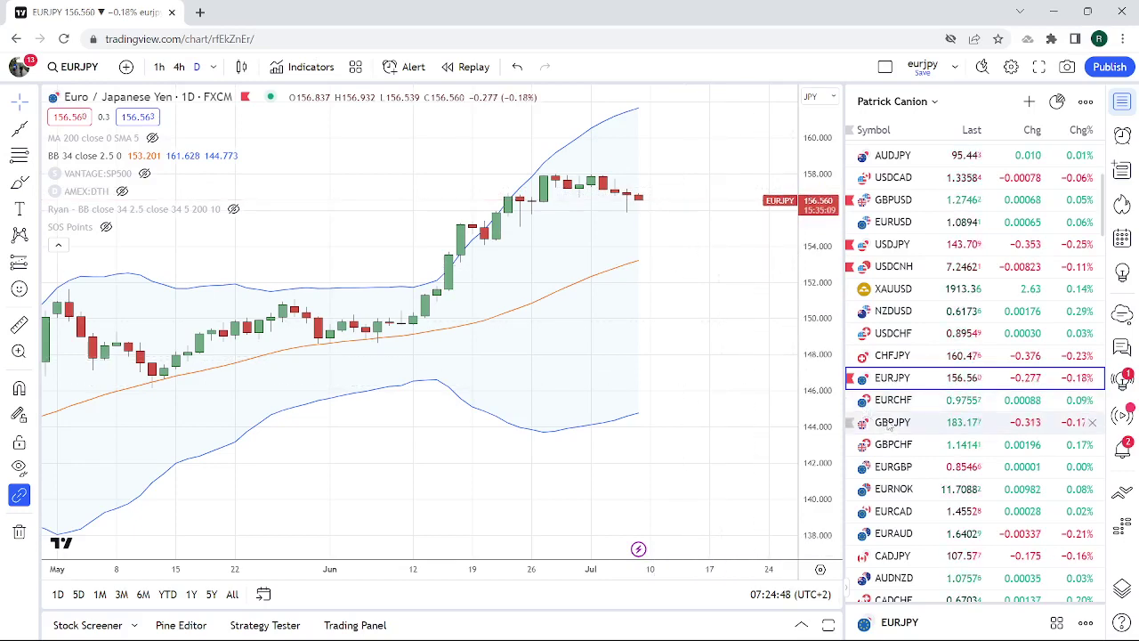
scroll(911, 402, "down", 1)
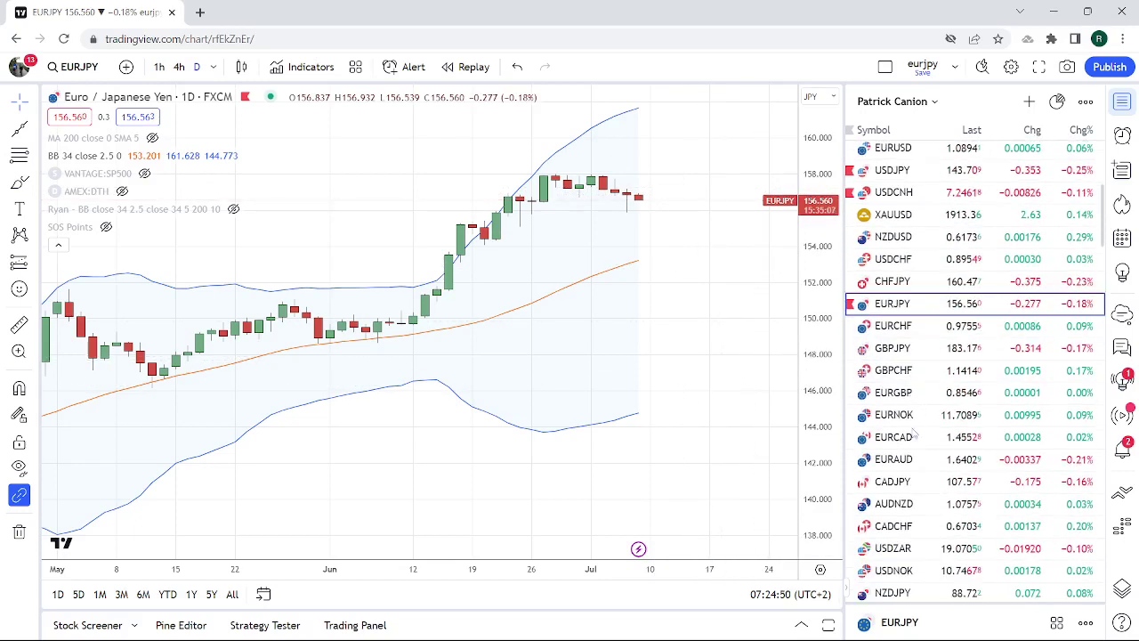
Open CADJPY from the watchlist and show it on 1-hour candles
left_click(894, 481)
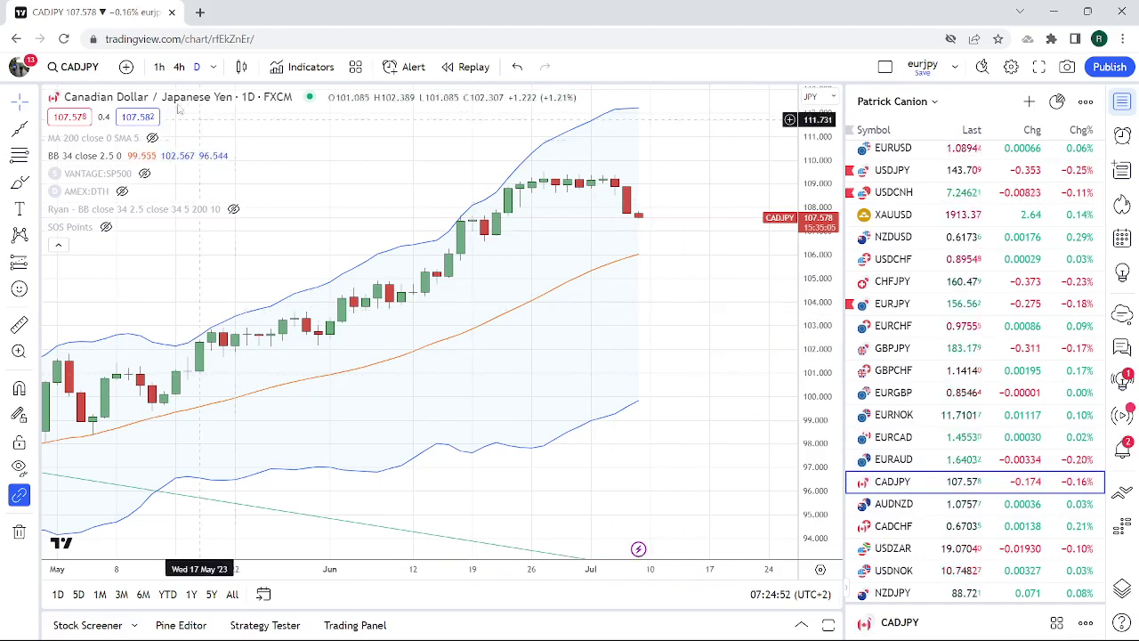
left_click(159, 67)
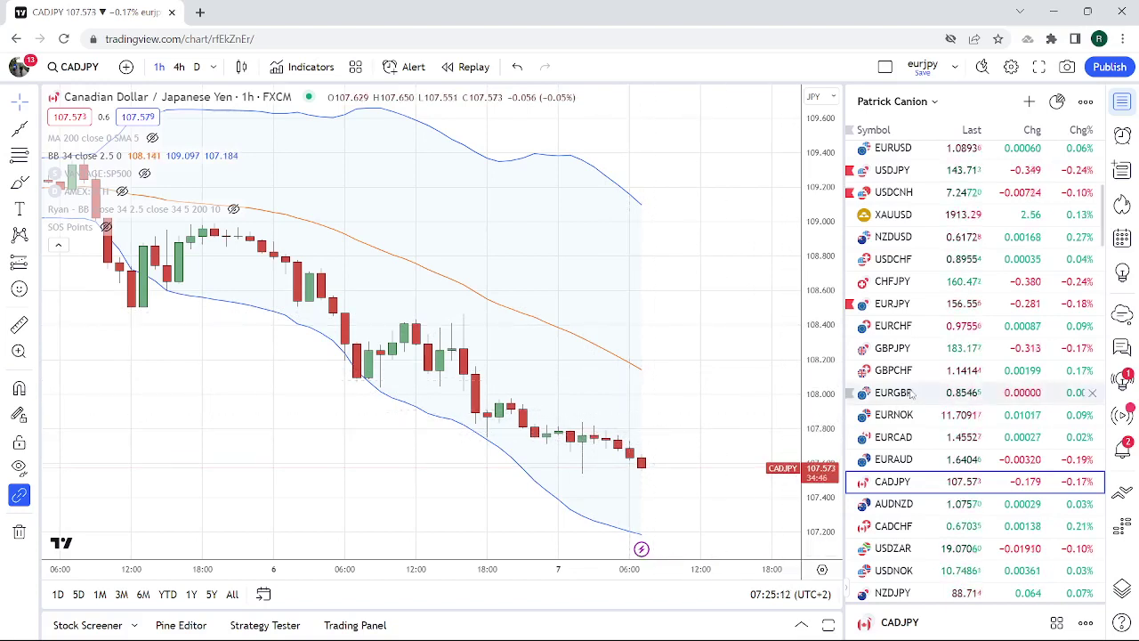
scroll(919, 511, "down", 2)
Bring up NZDJPY on the 1-hour chart, price near 88.71 by the lower band
left_click(920, 517)
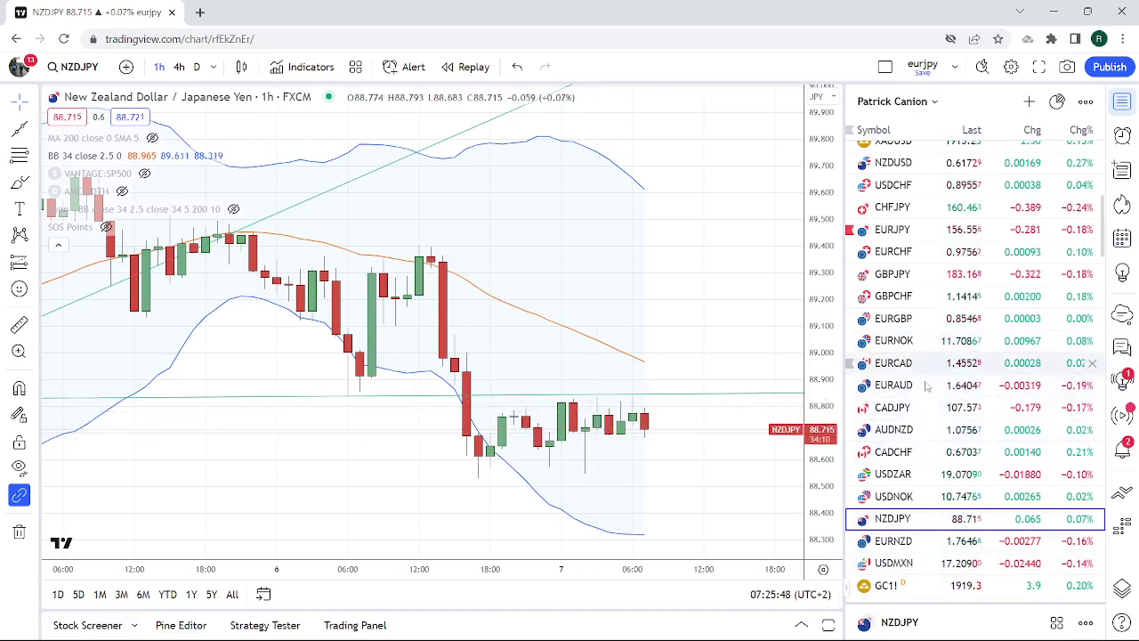
scroll(939, 377, "up", 3)
scroll(938, 377, "down", 2)
scroll(939, 377, "up", 3)
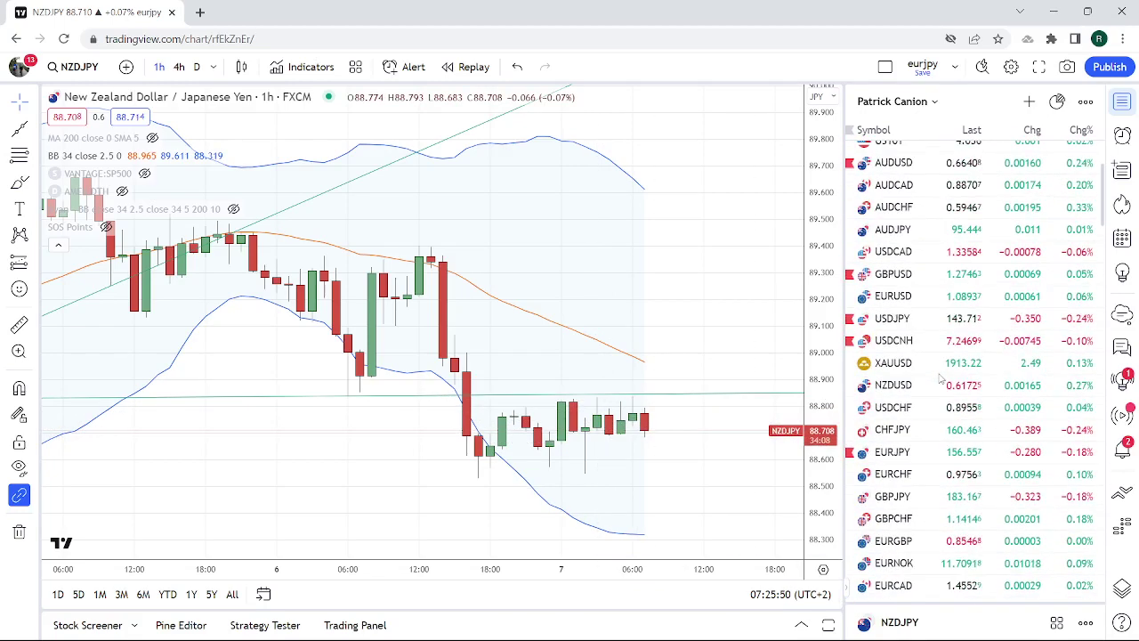
scroll(939, 378, "down", 2)
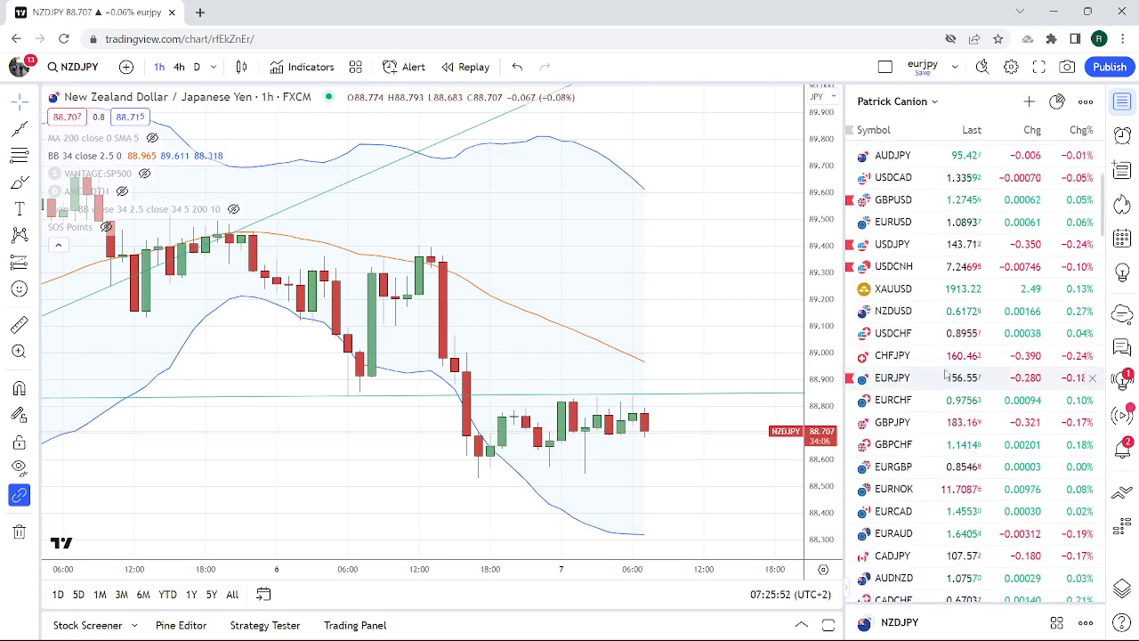
scroll(945, 377, "down", 2)
scroll(945, 371, "down", 2)
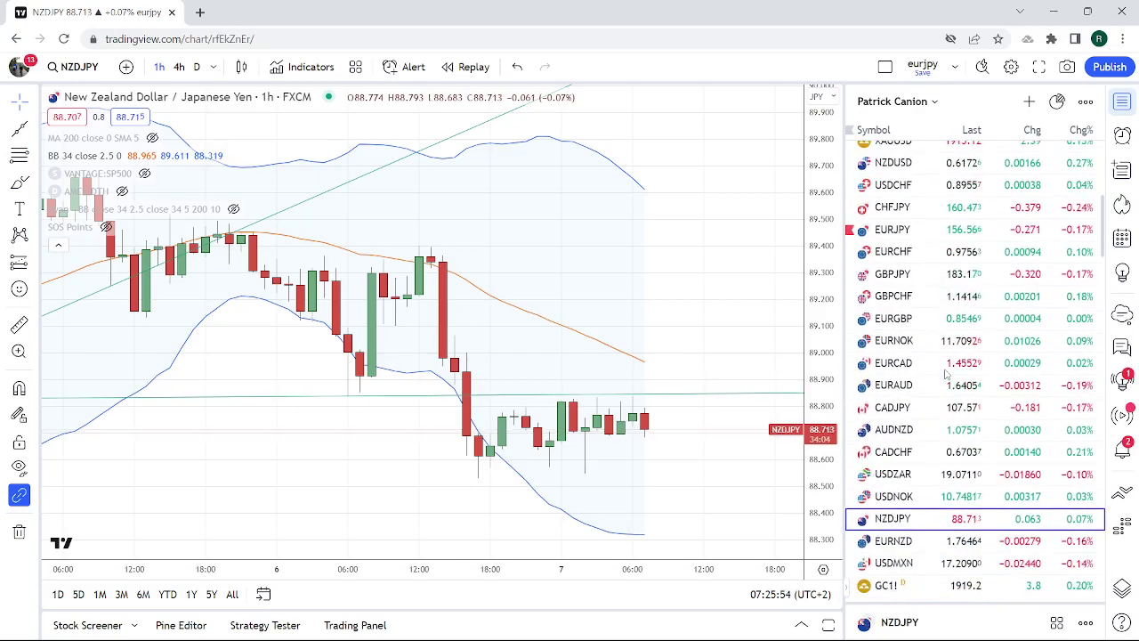
scroll(936, 265, "up", 6)
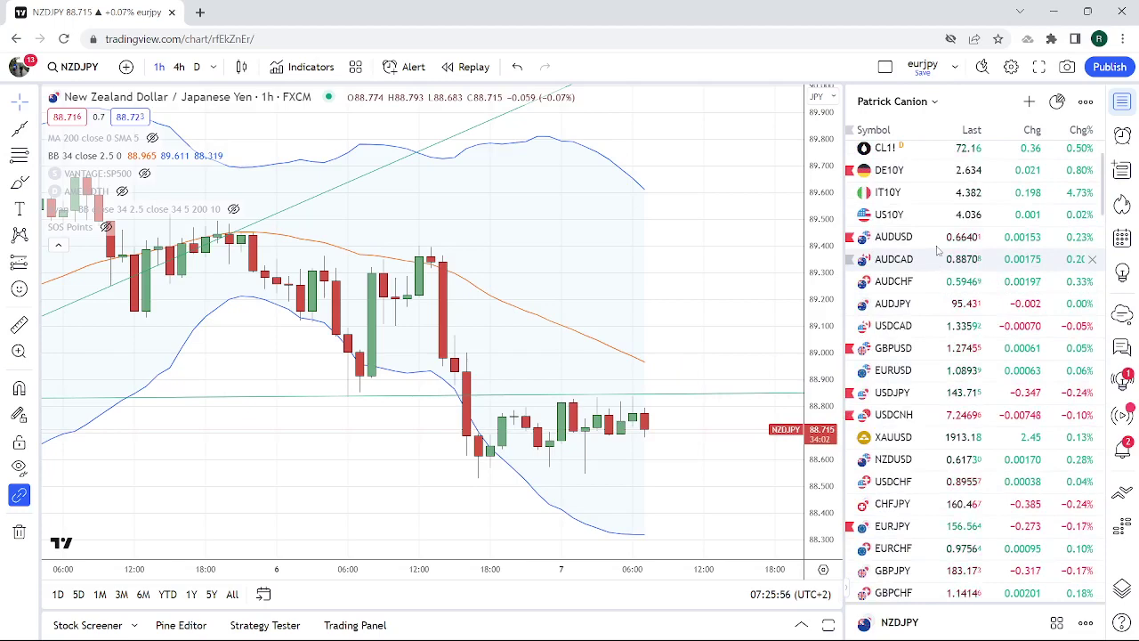
Open Light Crude Oil Futures (CL1!) and review it on daily candles
left_click(941, 153)
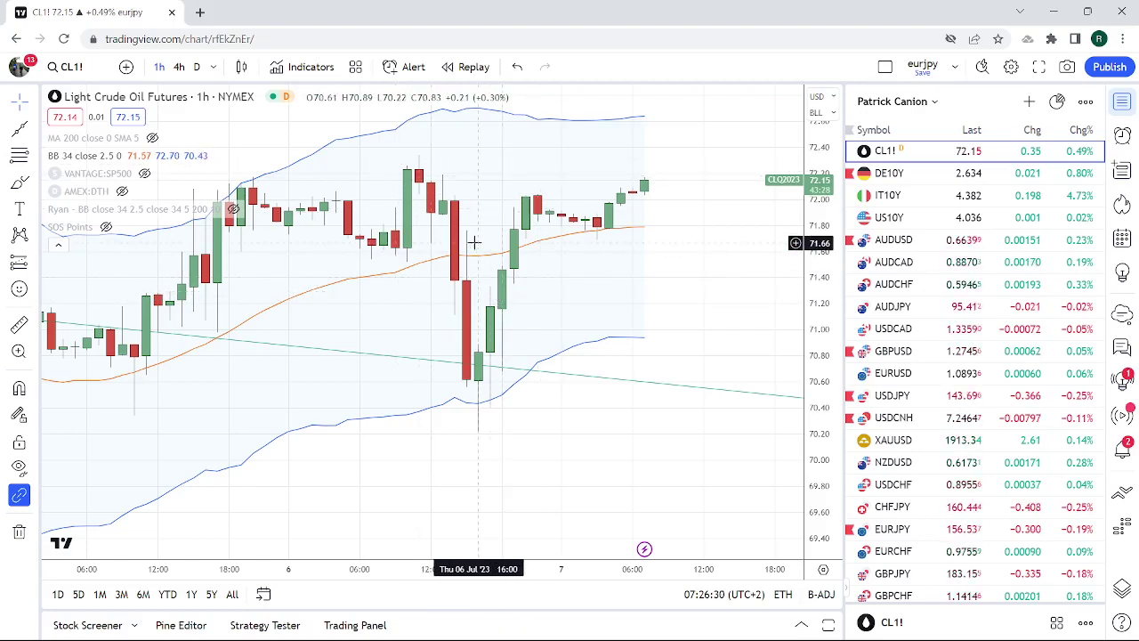
scroll(475, 246, "down", 2)
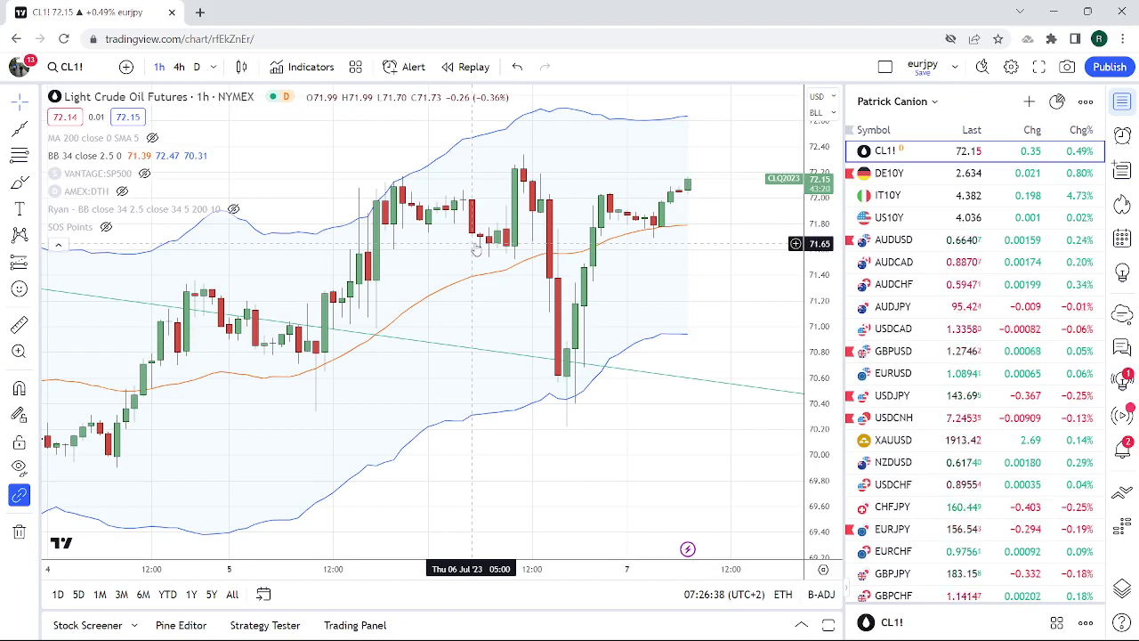
left_click(197, 66)
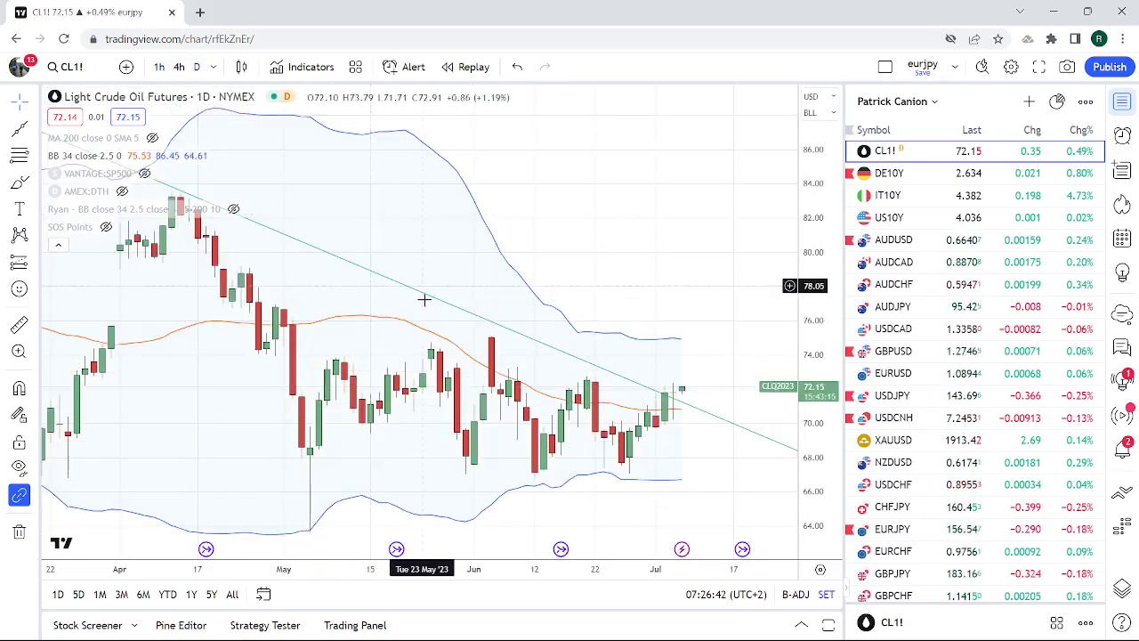
scroll(420, 306, "up", 5)
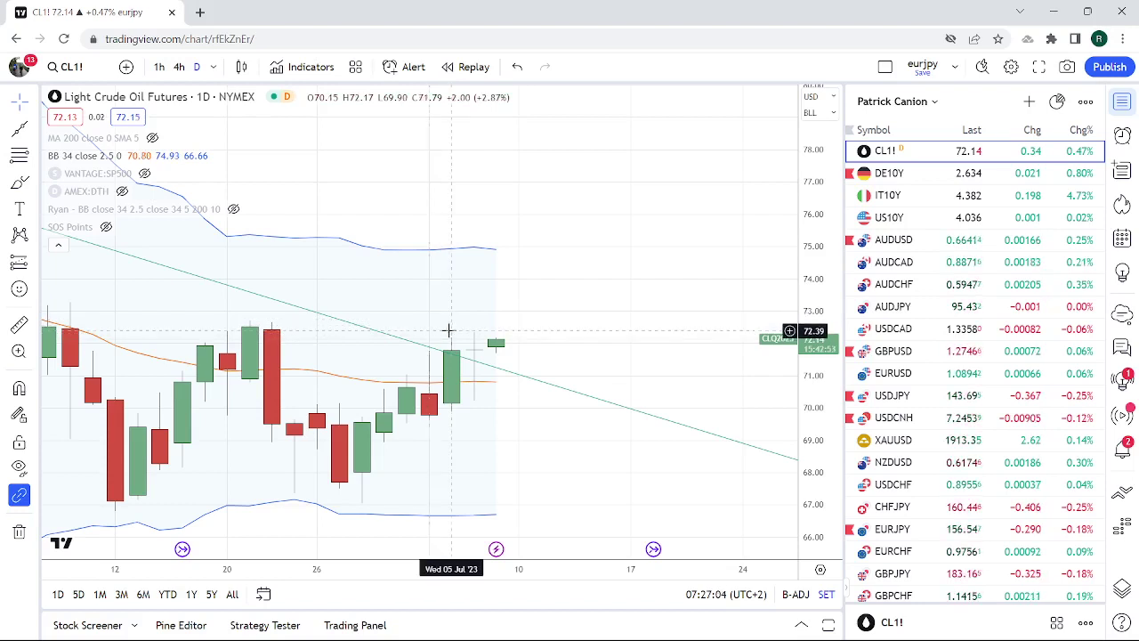
scroll(448, 320, "down", 1)
scroll(448, 321, "down", 3)
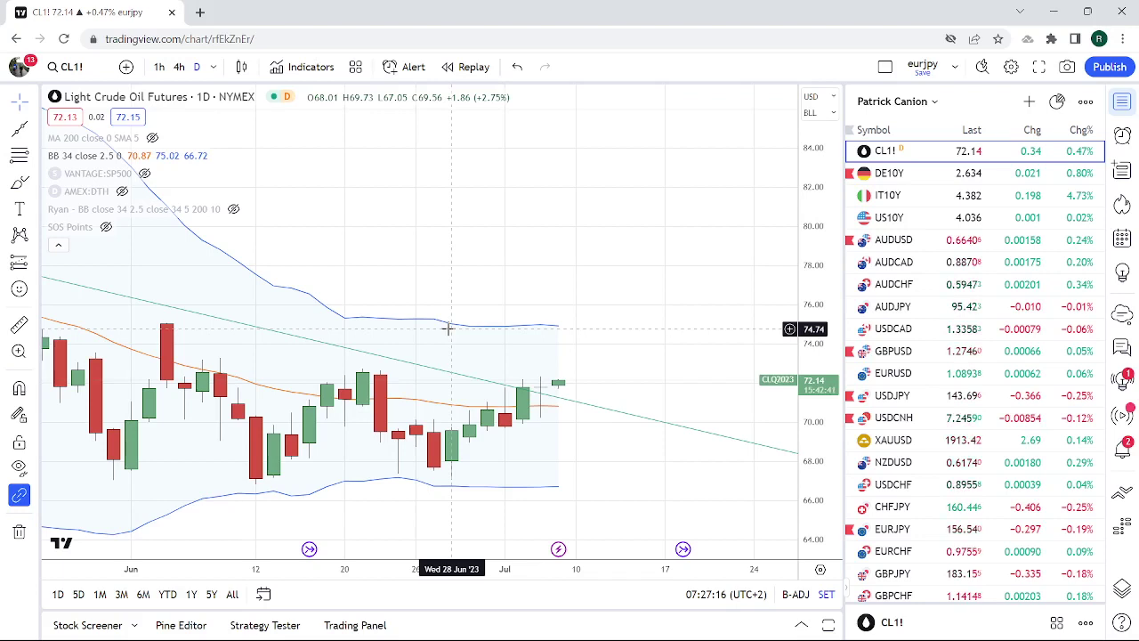
Open XAUUSD gold spot and show it on 1-hour candles
left_click(908, 442)
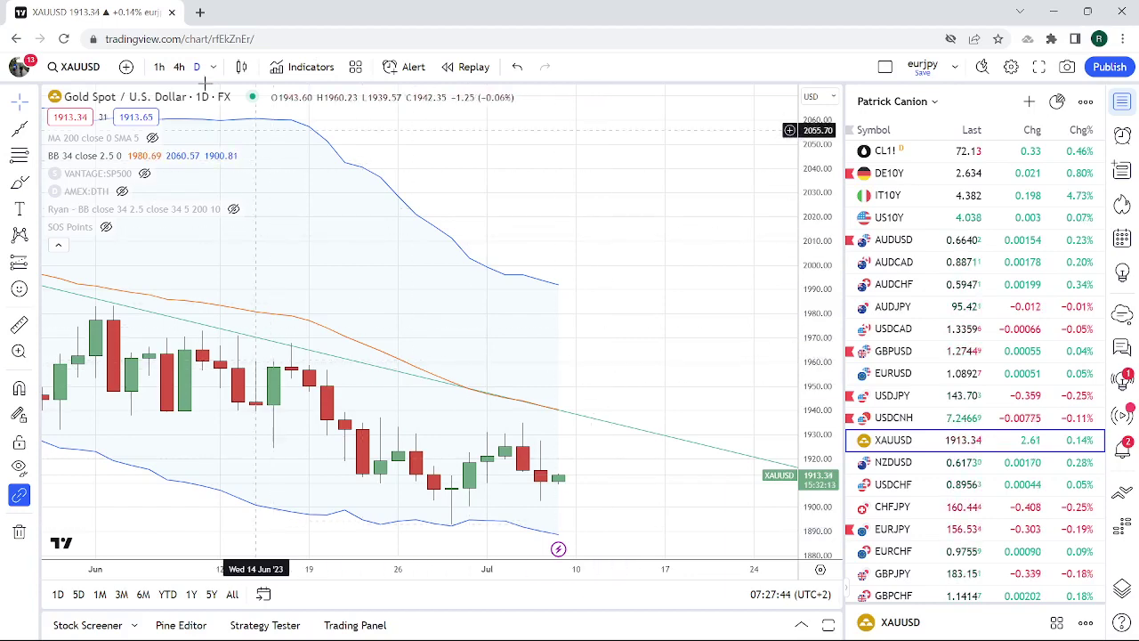
left_click(160, 68)
scroll(544, 434, "down", 3)
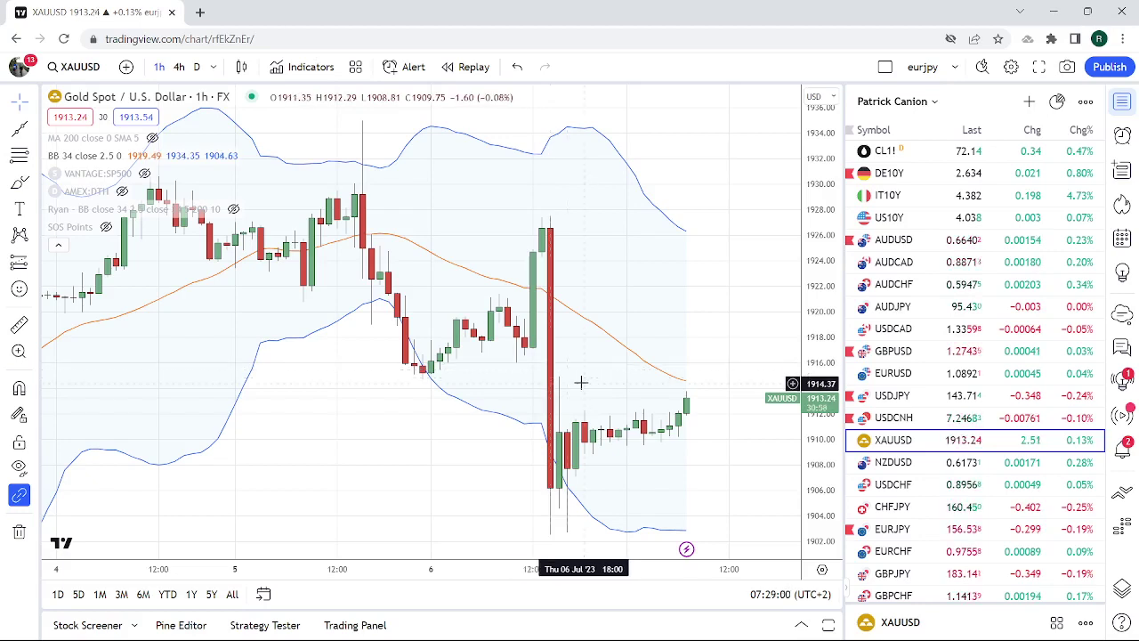
scroll(583, 384, "down", 2)
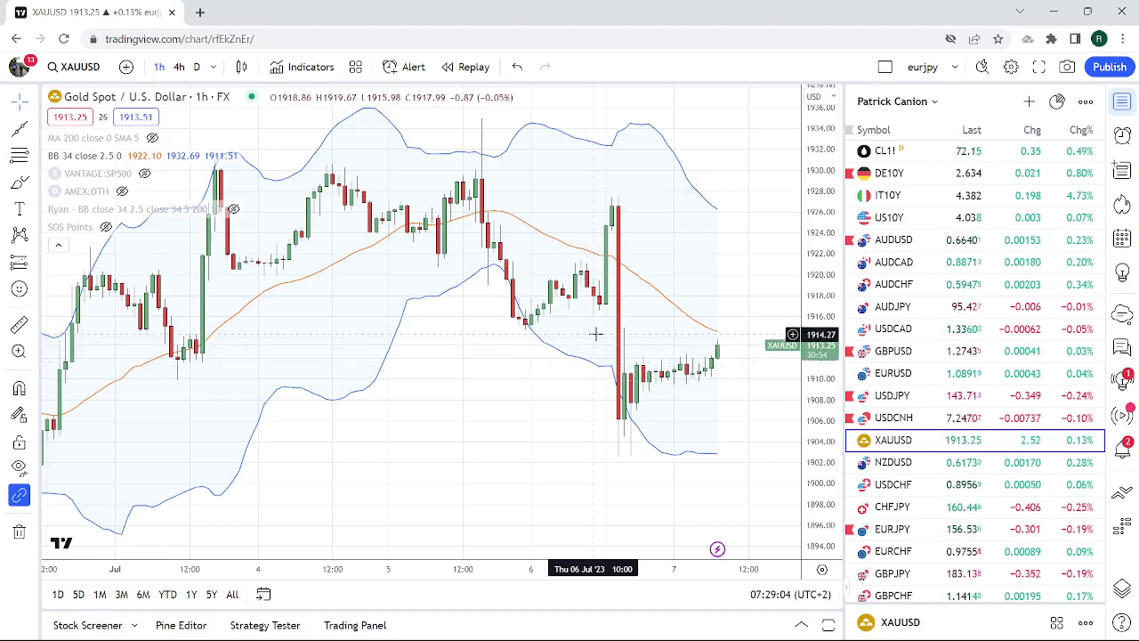
scroll(1007, 355, "down", 3)
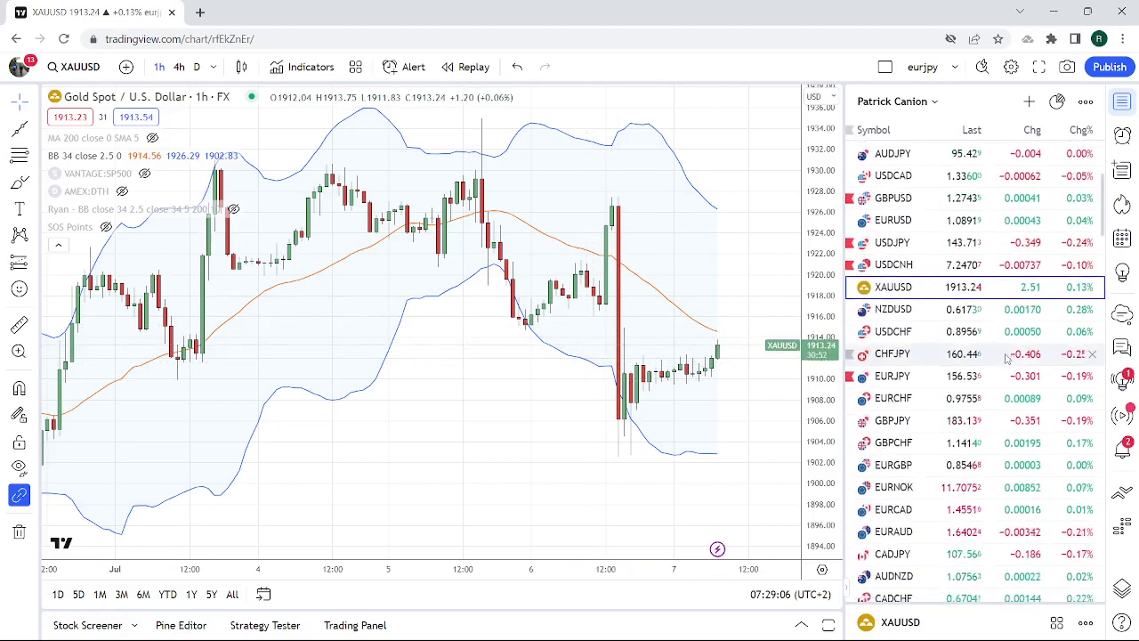
Find CADJPY in the watchlist and open its hourly chart
scroll(1006, 356, "down", 4)
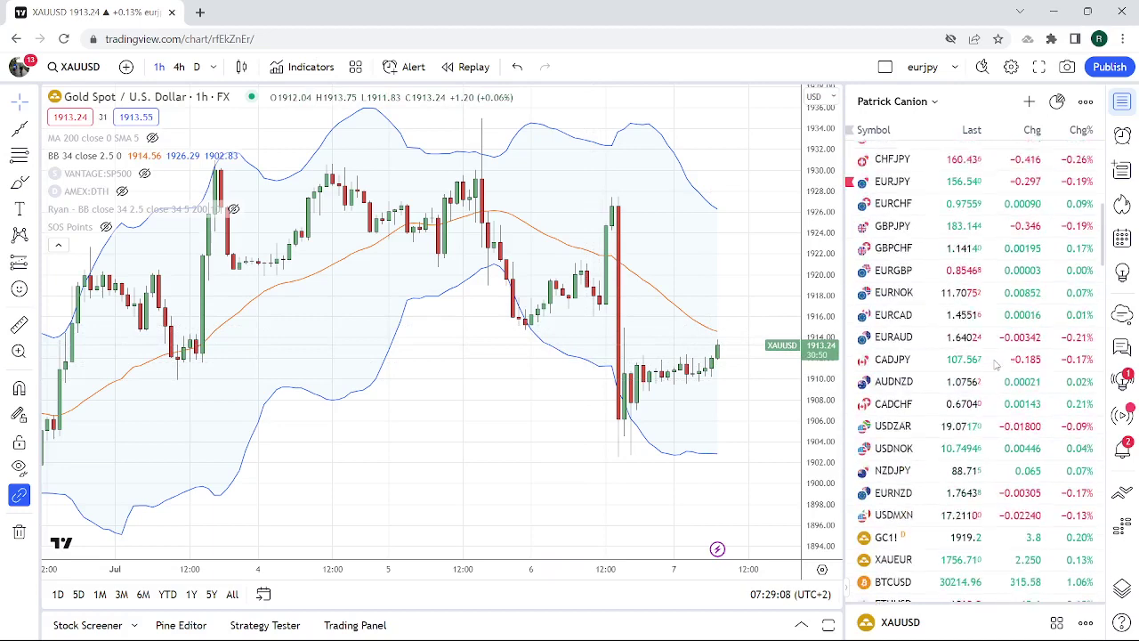
scroll(995, 363, "up", 5)
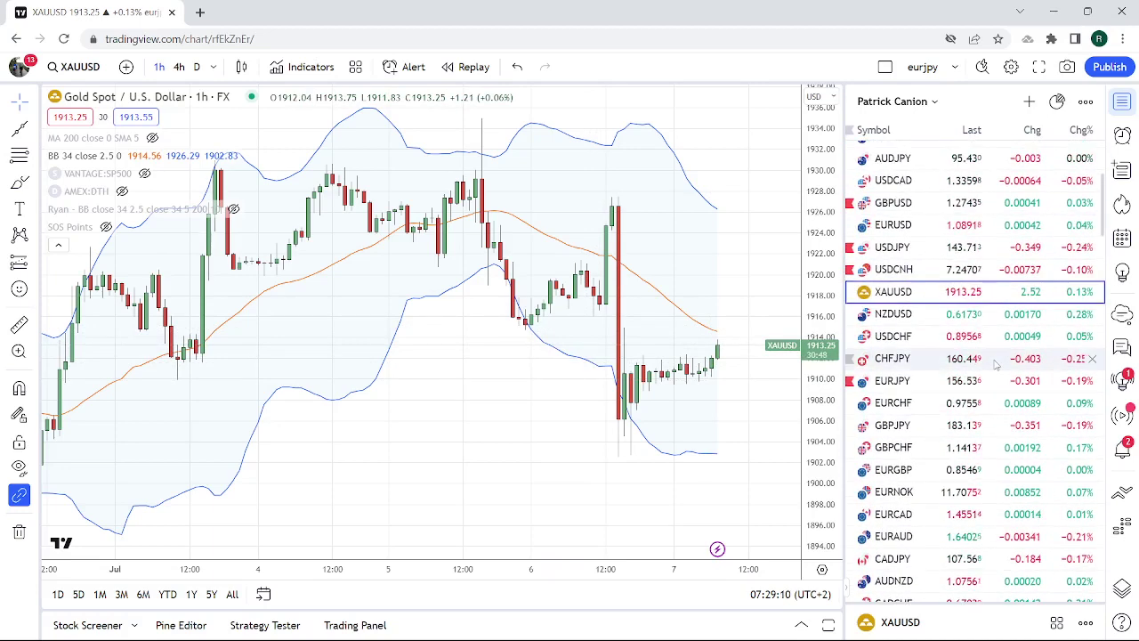
scroll(996, 365, "down", 3)
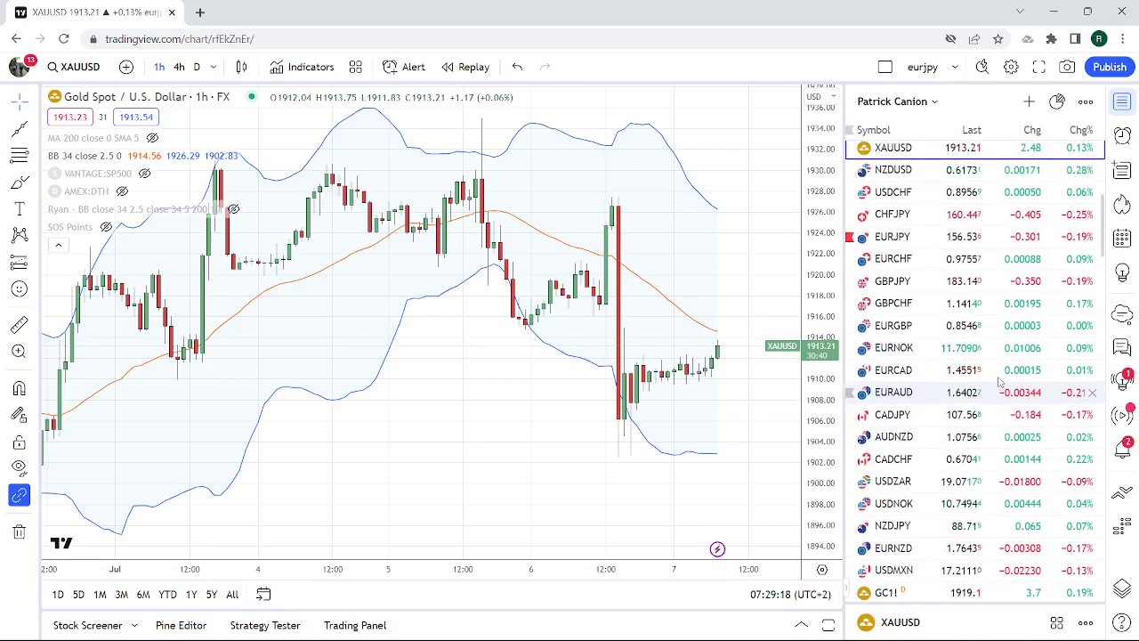
scroll(999, 383, "up", 5)
scroll(999, 382, "down", 1)
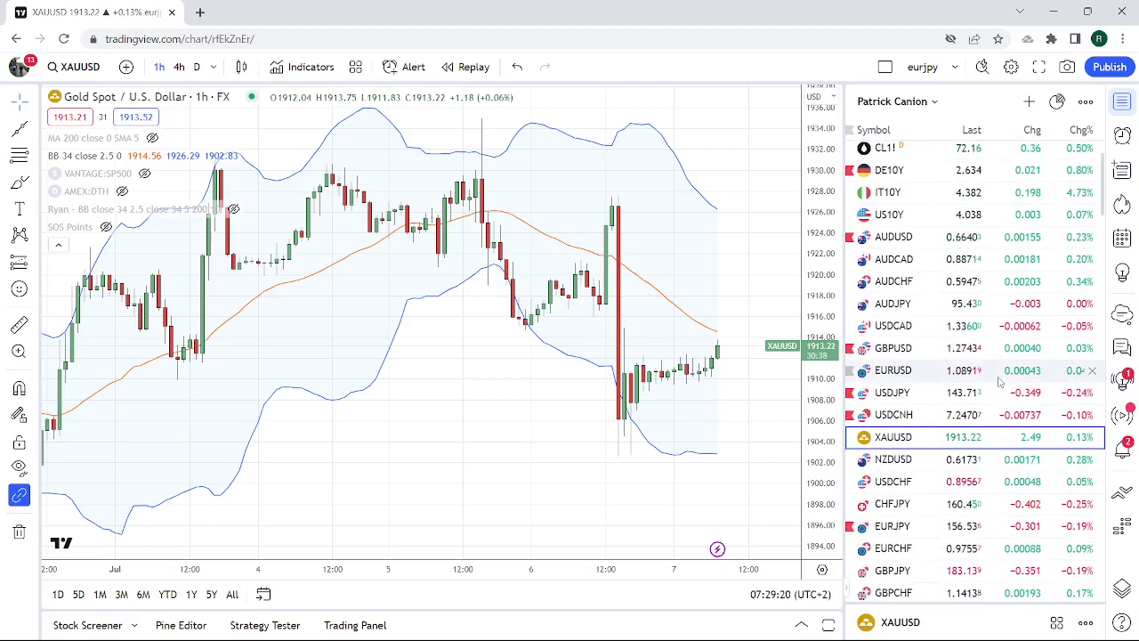
scroll(999, 383, "down", 2)
scroll(998, 383, "down", 1)
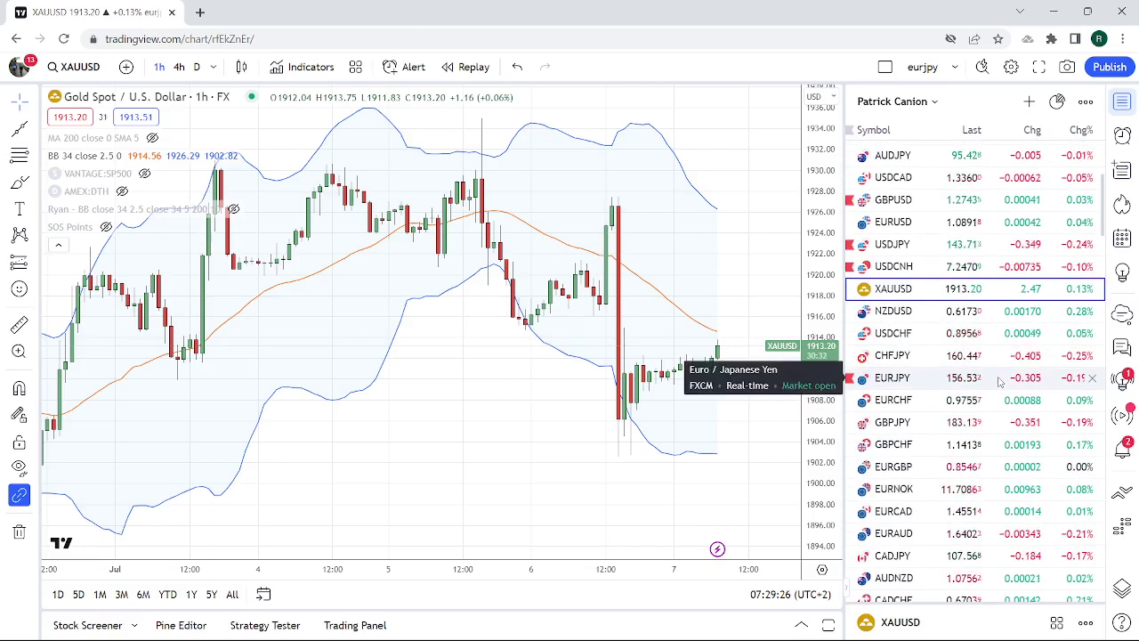
scroll(992, 421, "down", 2)
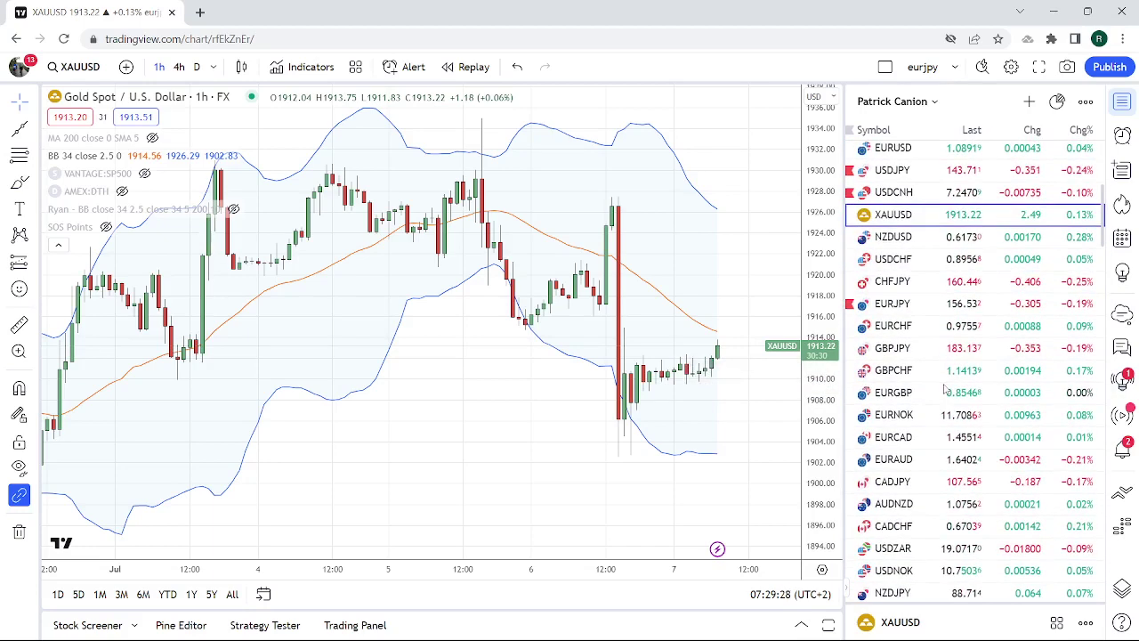
scroll(945, 388, "down", 2)
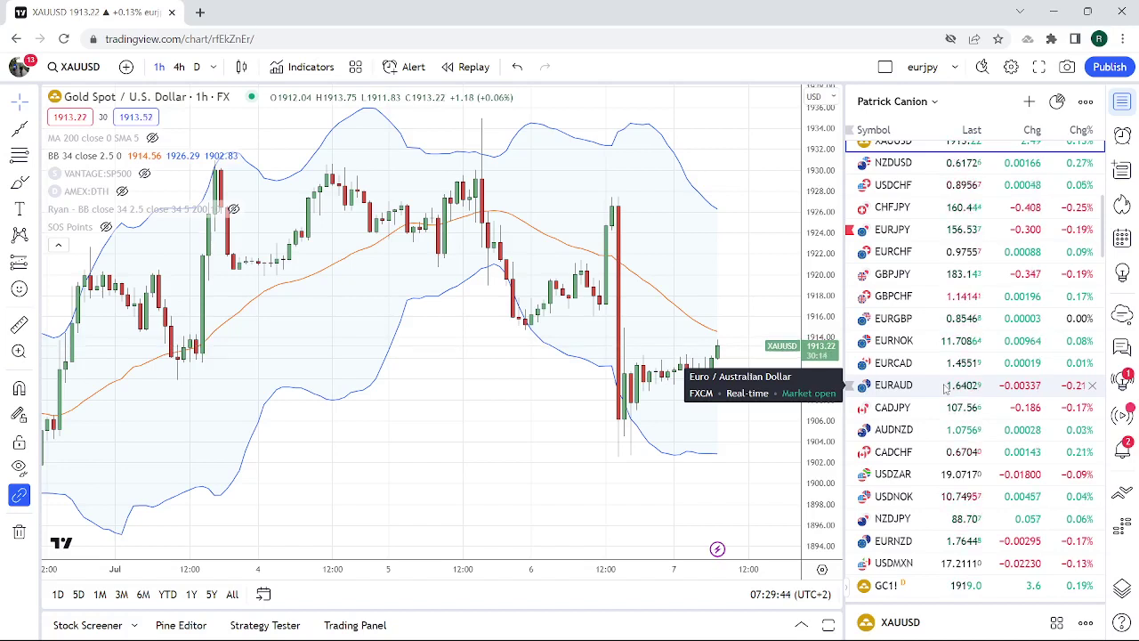
scroll(973, 407, "up", 1)
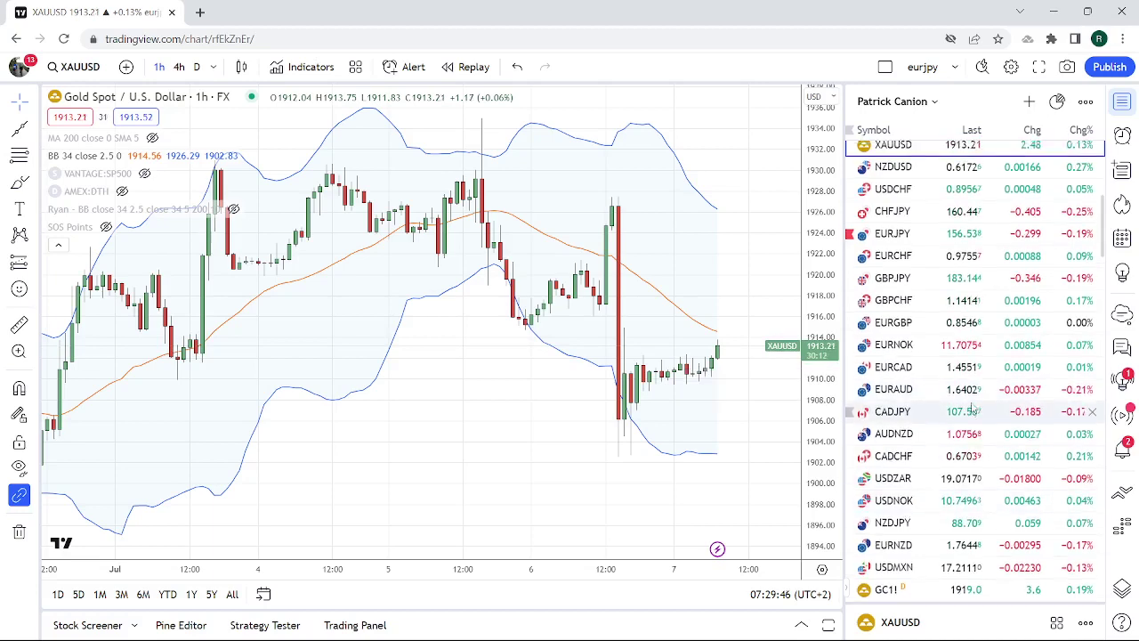
scroll(973, 408, "up", 3)
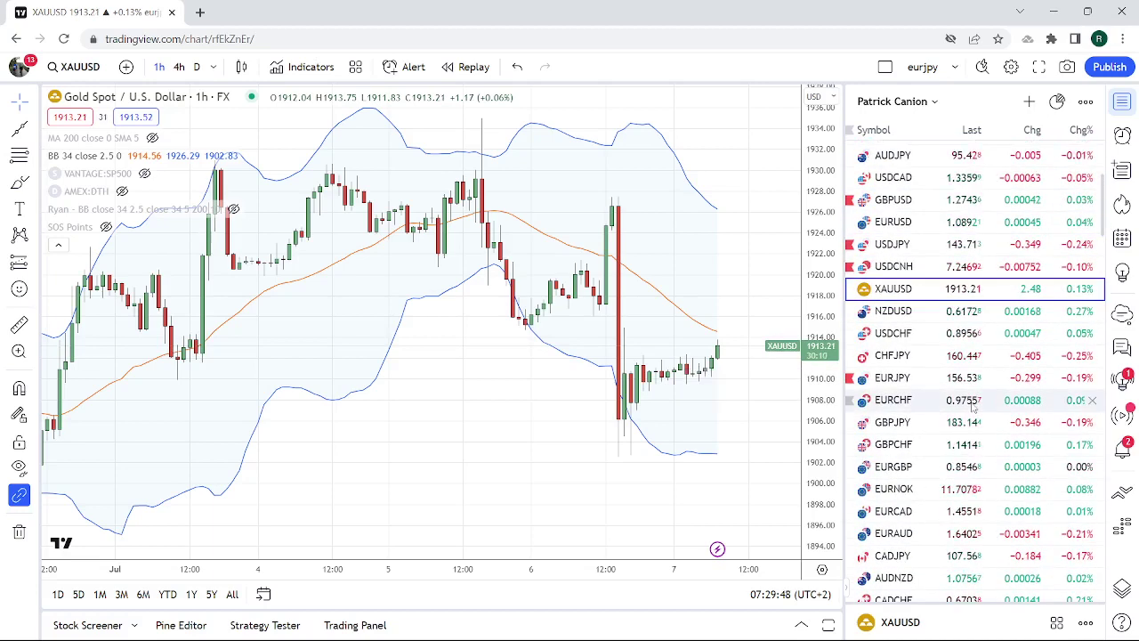
scroll(973, 405, "down", 3)
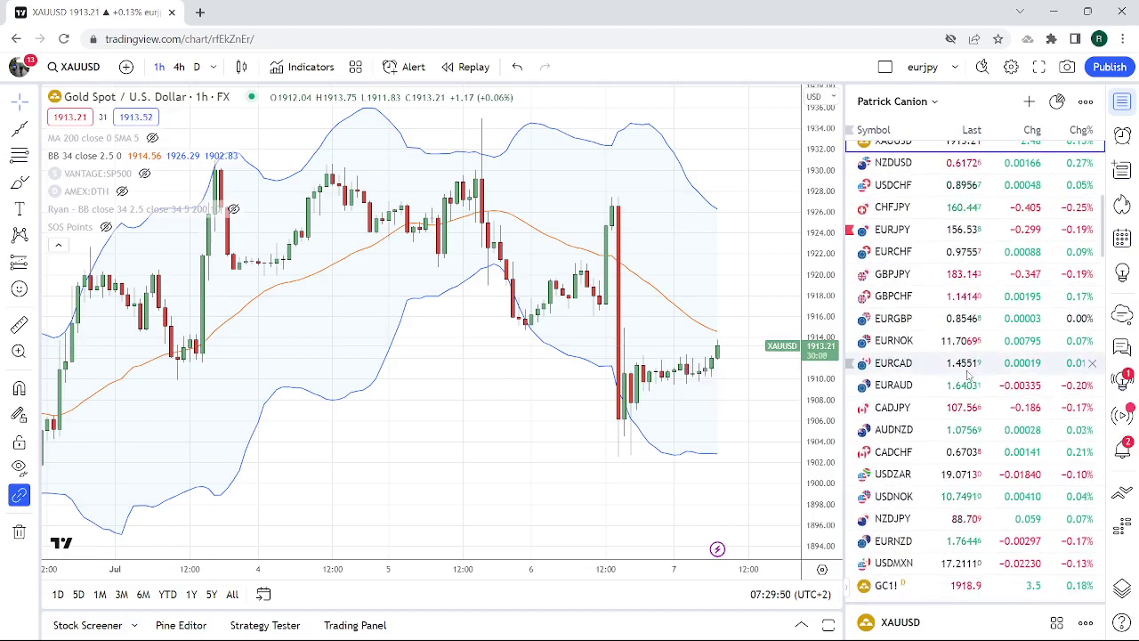
left_click(959, 408)
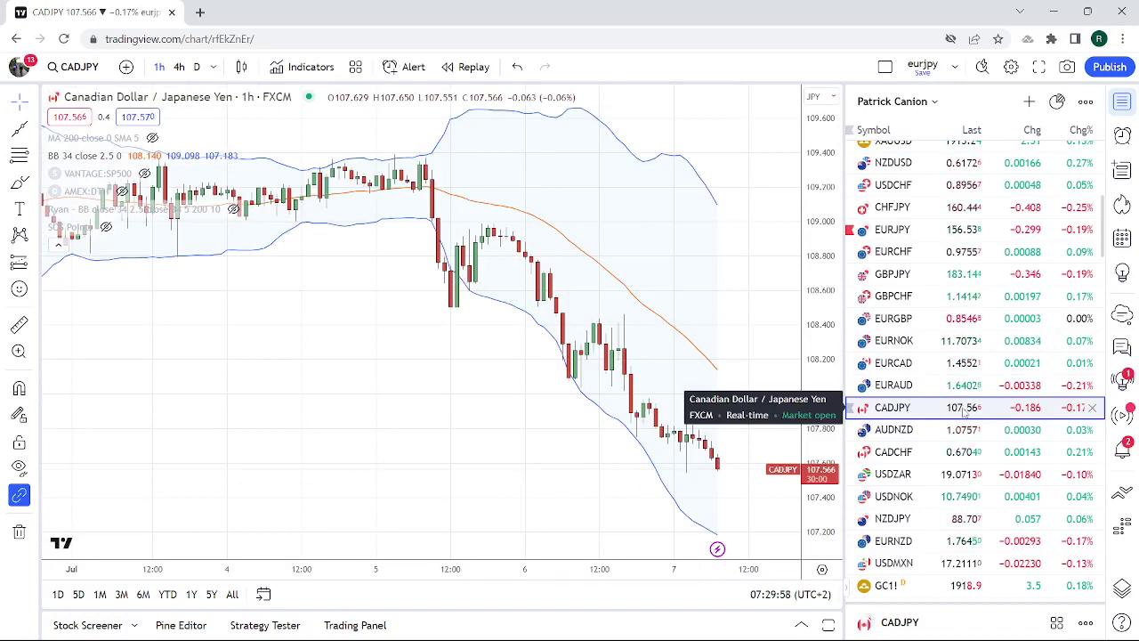
Open the NZDJPY hourly chart, price at 88.705
scroll(964, 411, "up", 1)
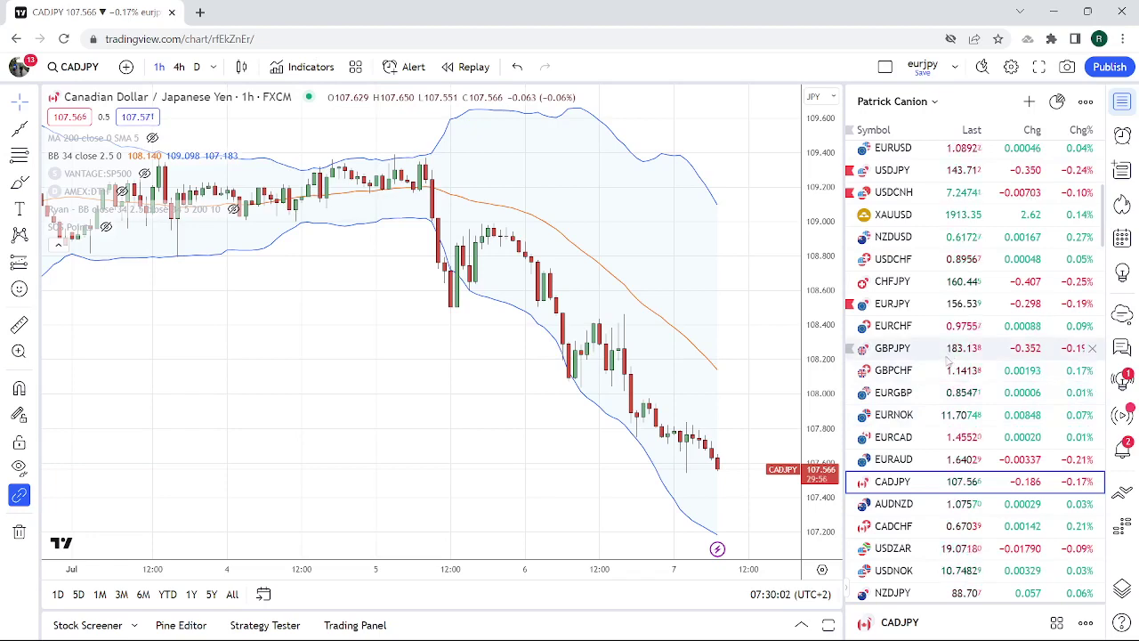
scroll(949, 347, "up", 1)
scroll(928, 514, "down", 3)
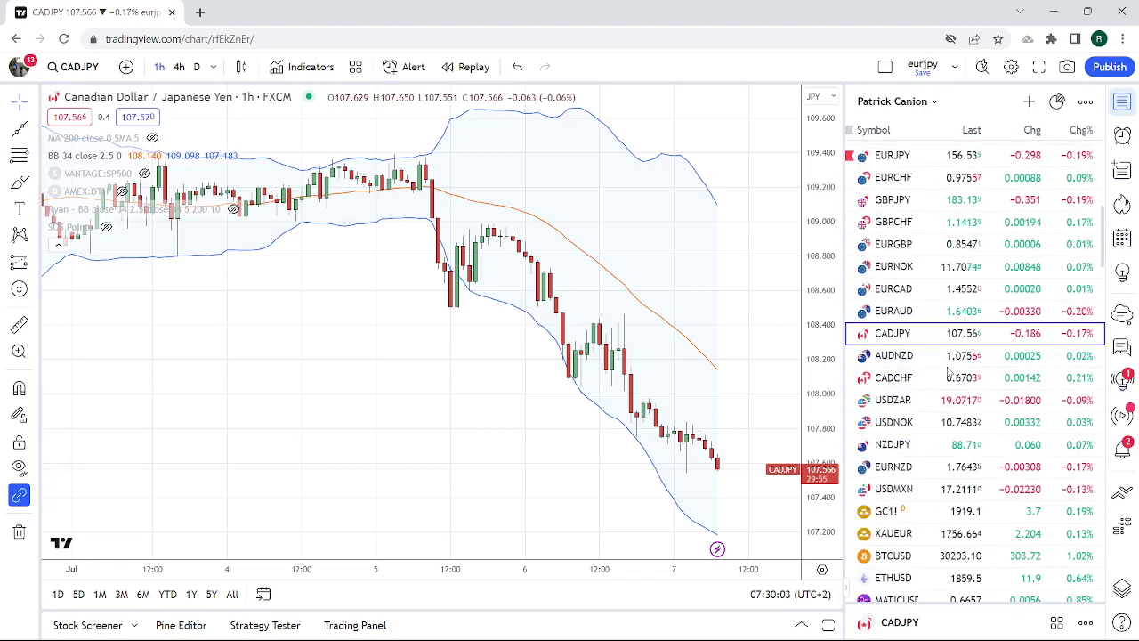
left_click(926, 444)
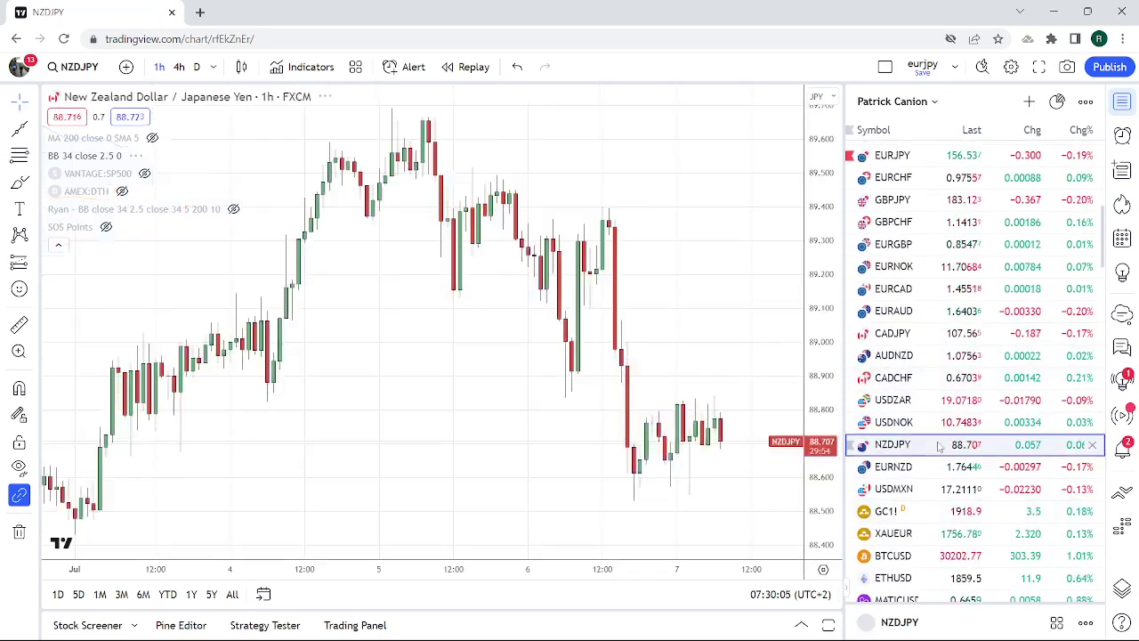
Show NZDJPY on daily candles and hide its steep green trend line
left_click(197, 67)
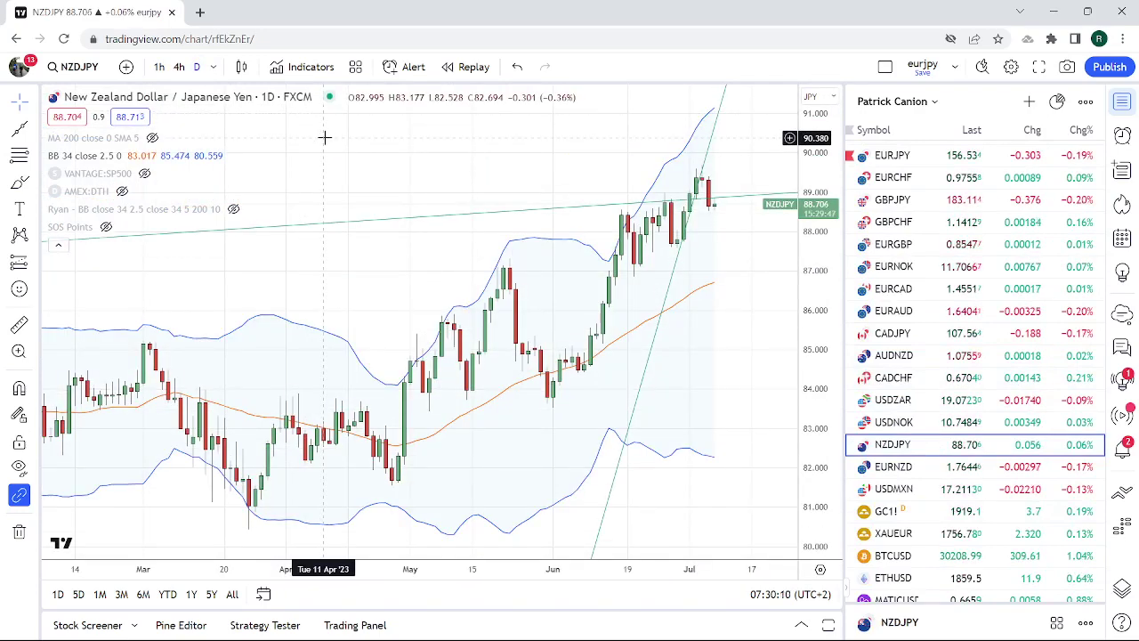
right_click(669, 294)
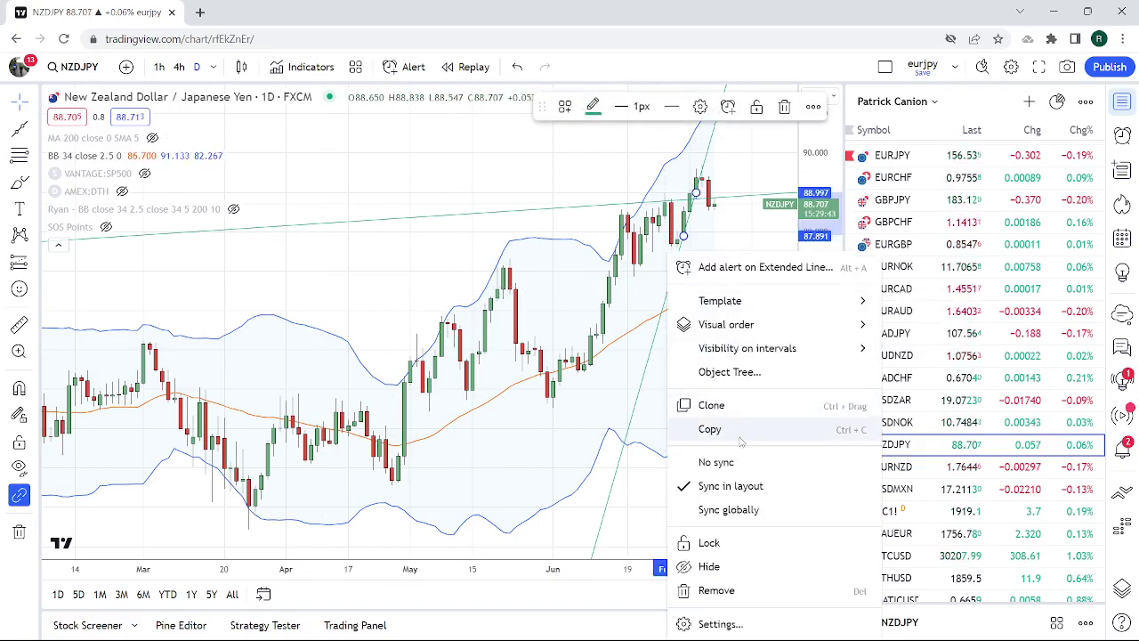
left_click(709, 566)
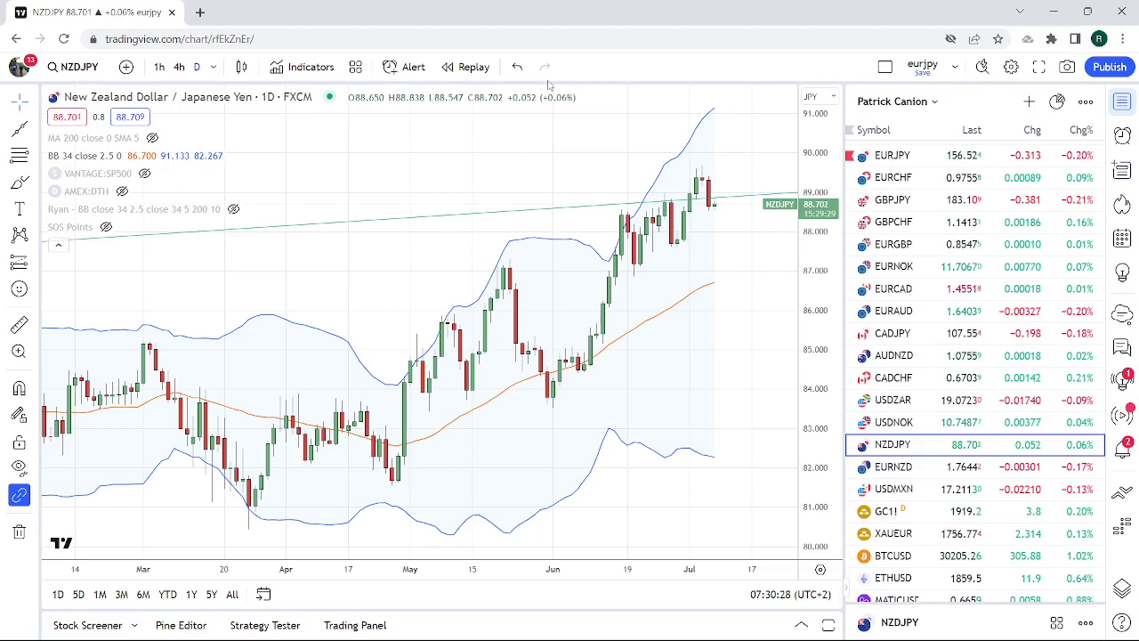
scroll(918, 350, "up", 3)
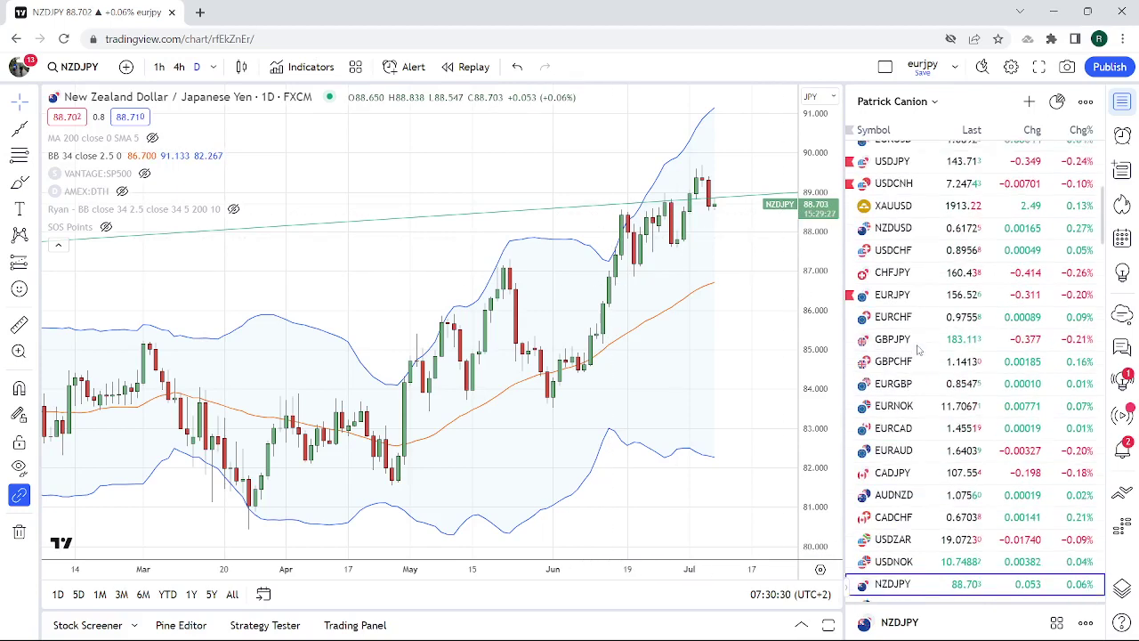
scroll(918, 349, "up", 2)
Open EURUSD on 1-hour candles, price near 1.0891 above the band midline
left_click(894, 222)
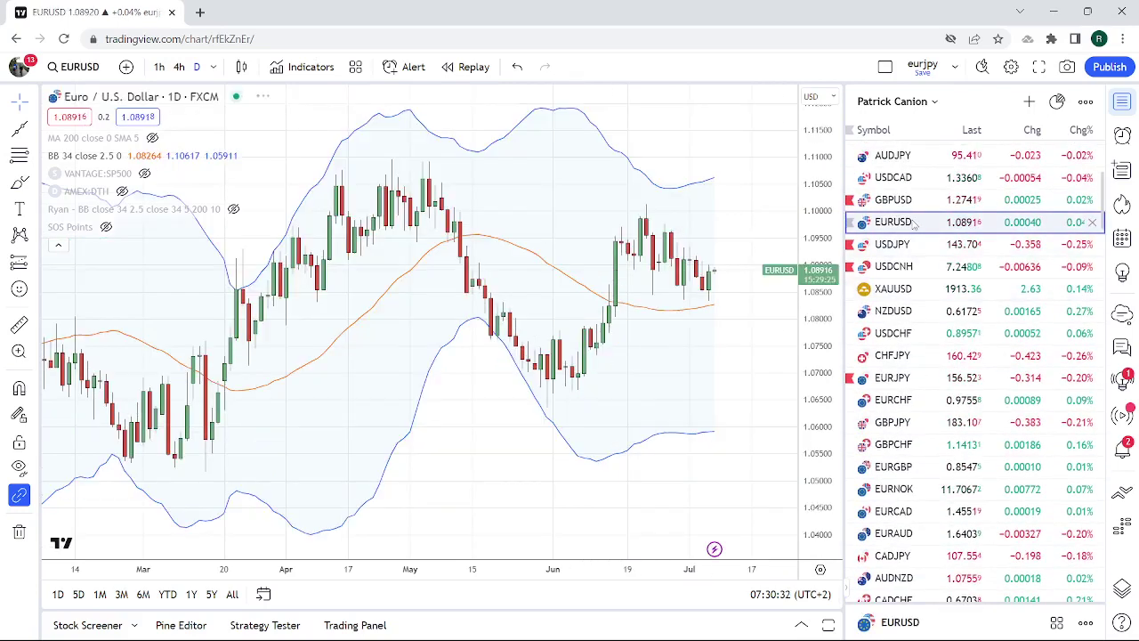
left_click(159, 66)
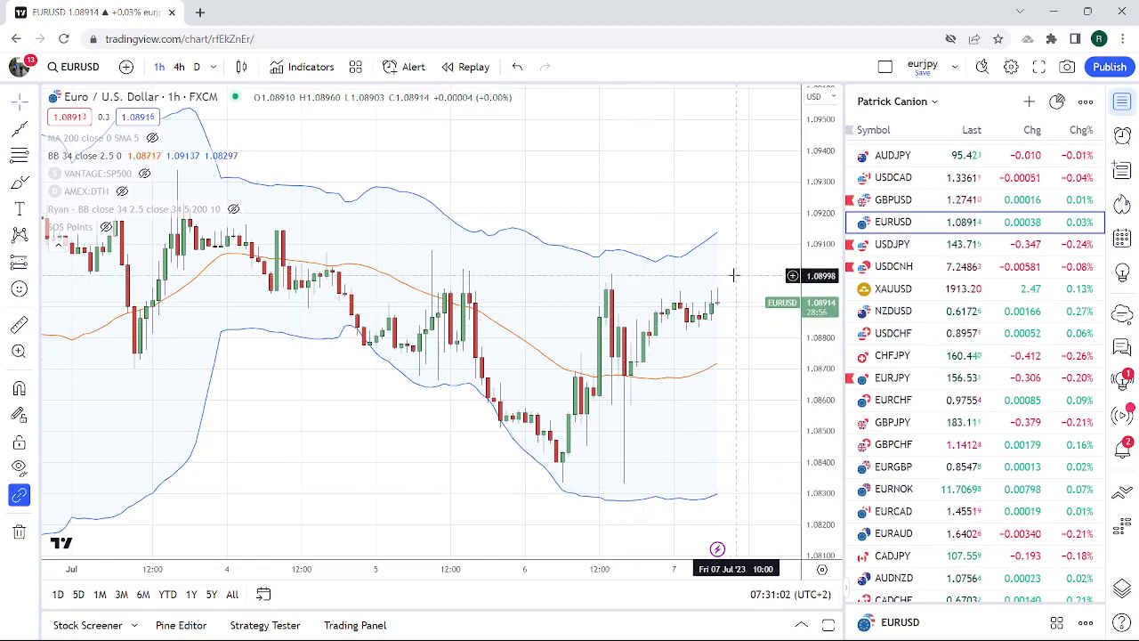
scroll(694, 307, "down", 5)
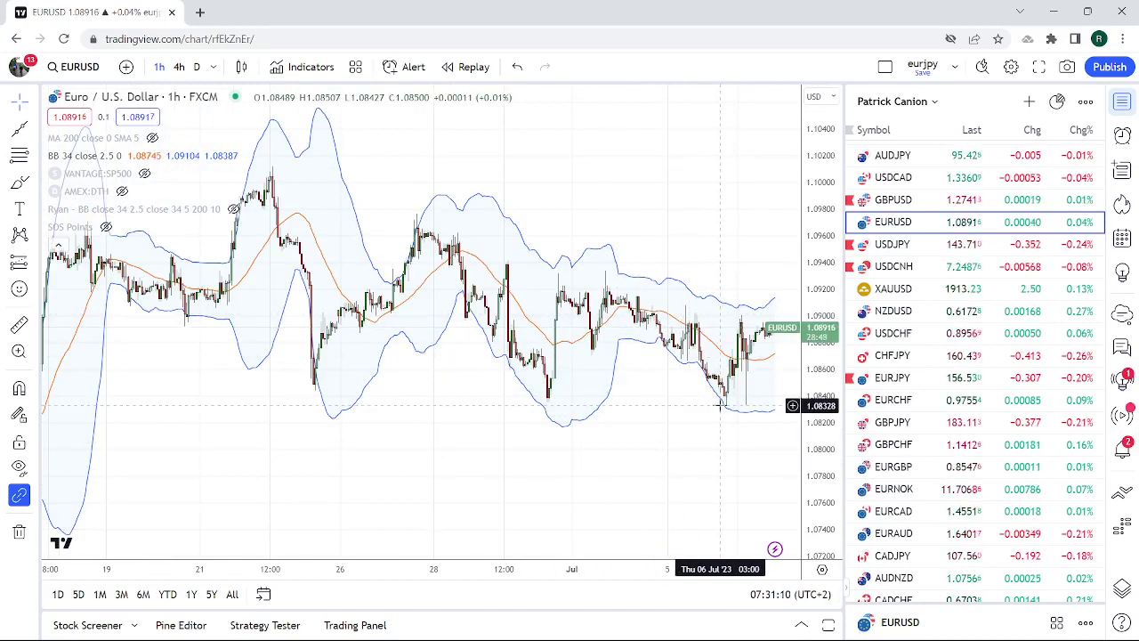
scroll(720, 406, "up", 3)
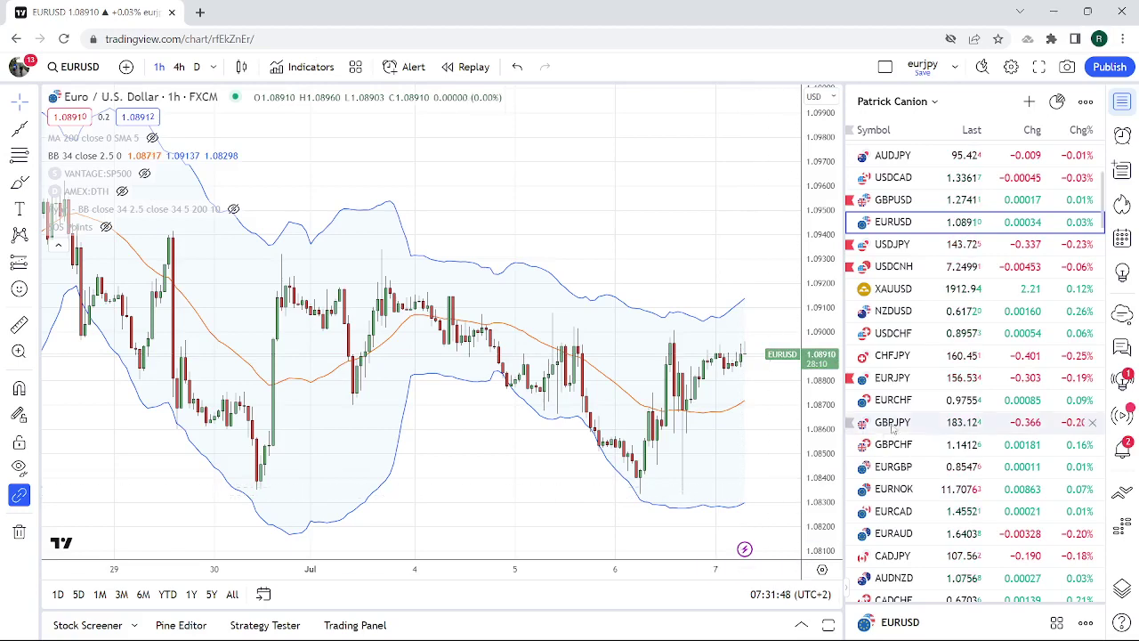
Open the USDJPY hourly chart and zoom in, price near 143.72
left_click(915, 246)
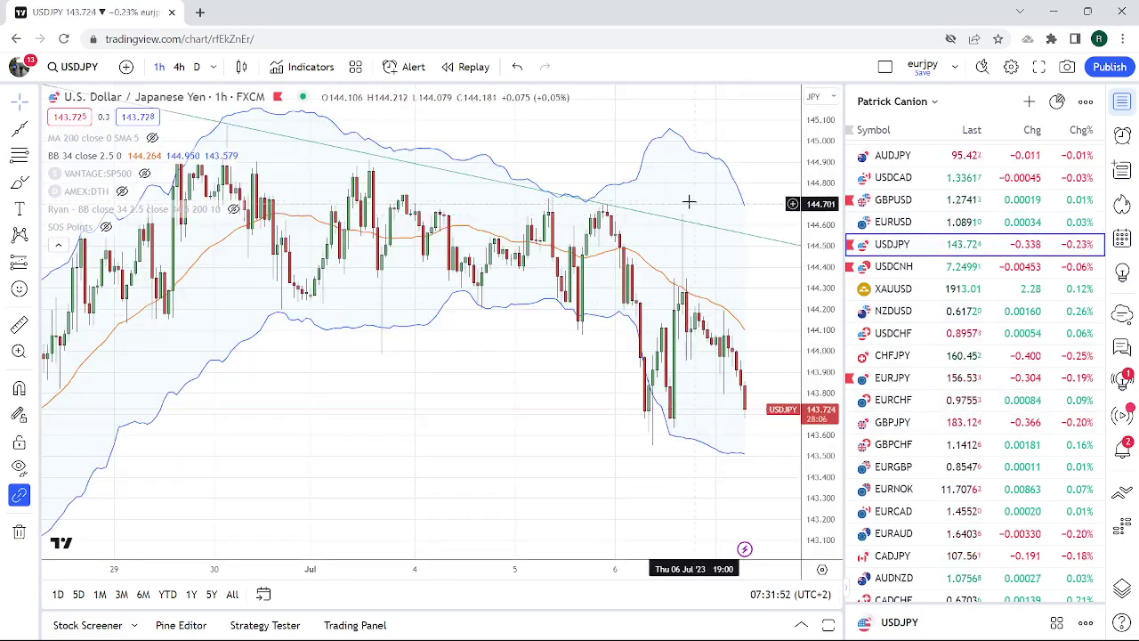
scroll(677, 267, "up", 1)
scroll(650, 365, "up", 1)
scroll(647, 389, "up", 2)
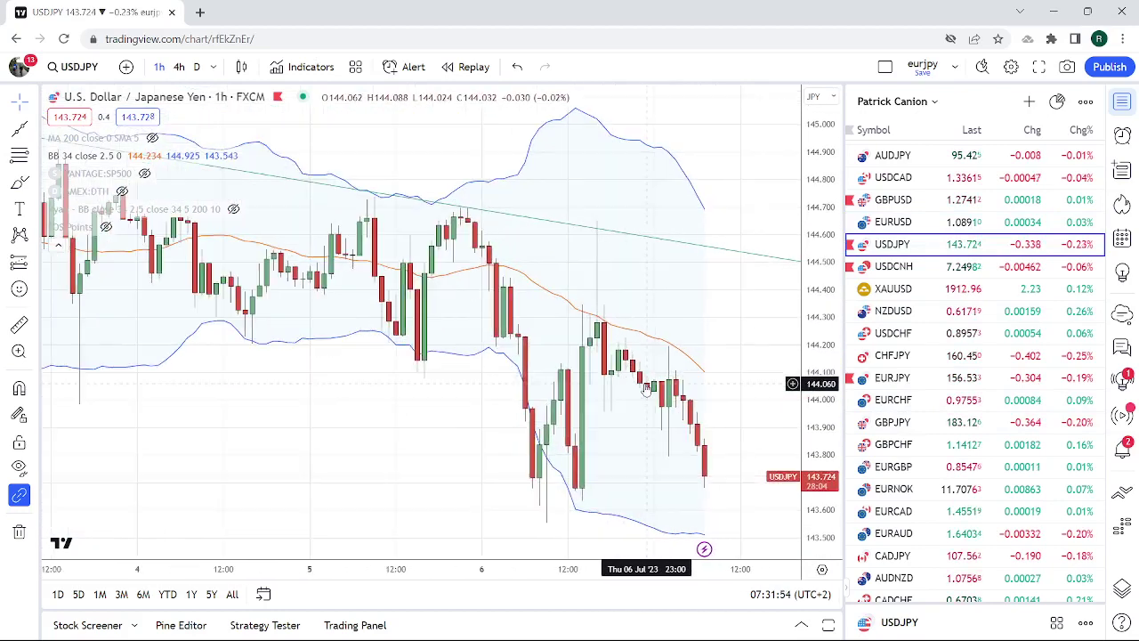